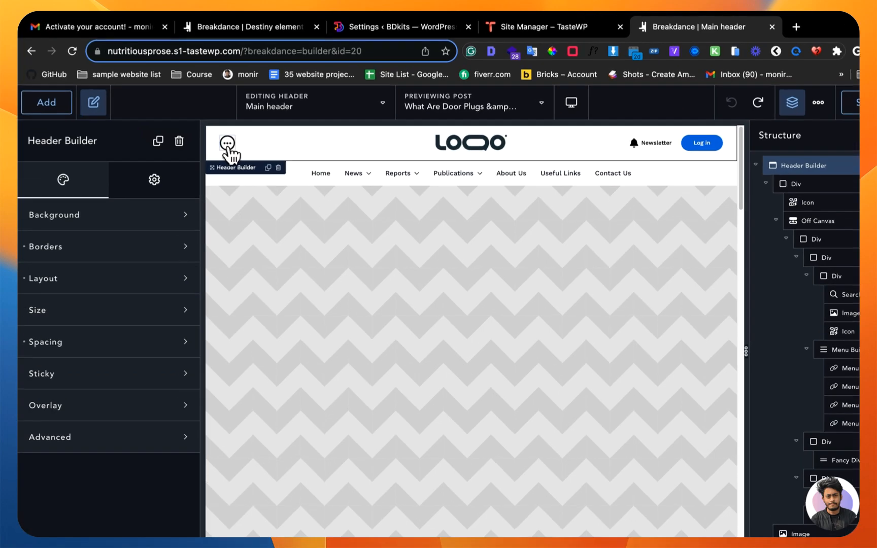
Step: Open, close and reopen the header's off-canvas menu to examine its contents
{"action": "left_click", "coordinate": [210, 133]}
{"action": "left_click", "coordinate": [366, 137]}
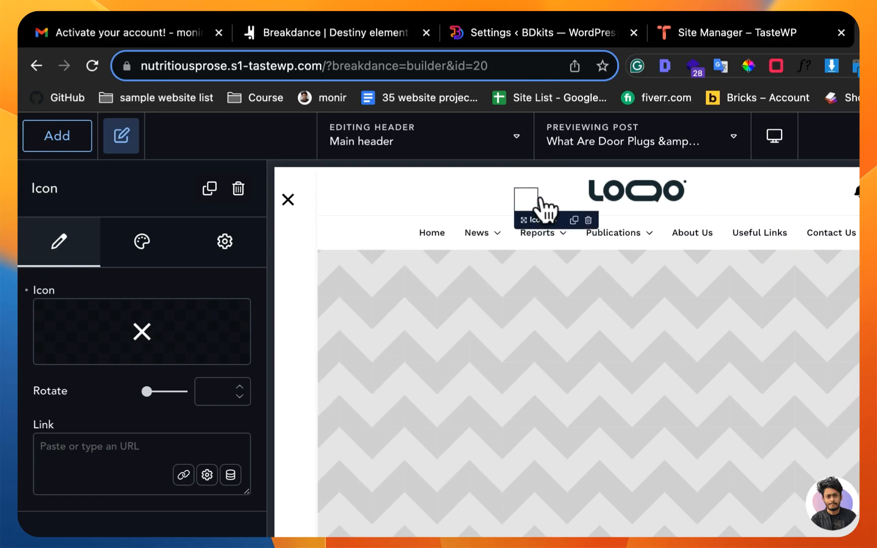
{"action": "left_click", "coordinate": [306, 193]}
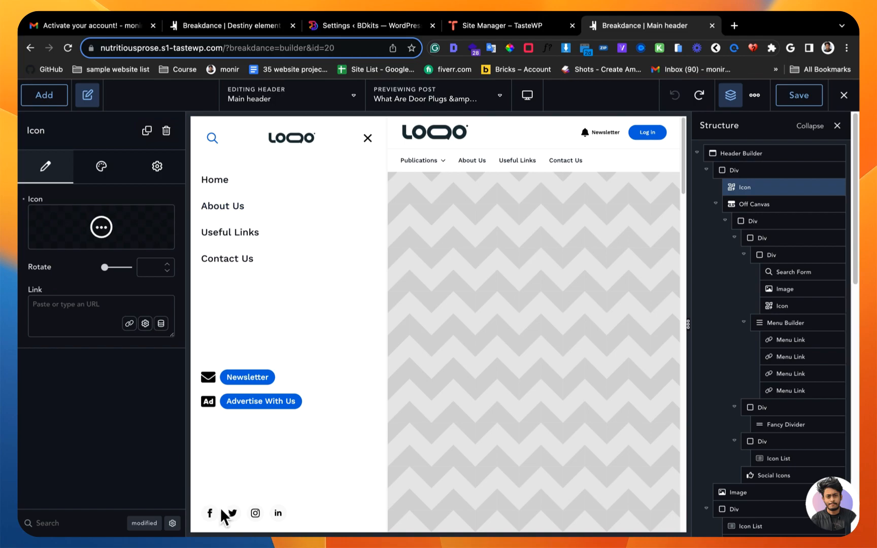
Step: Try adding a Button element inside the off-canvas menu's container and delete it
{"action": "left_click", "coordinate": [248, 309]}
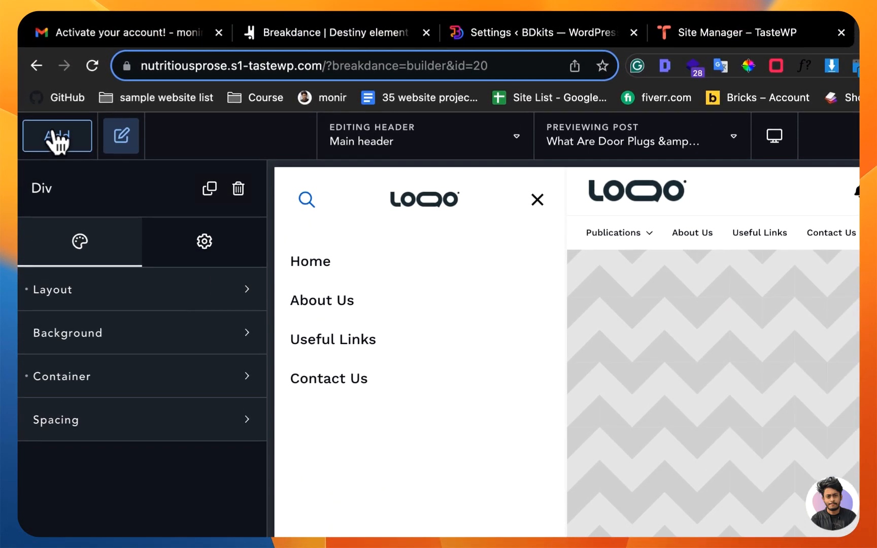
{"action": "left_click", "coordinate": [44, 95]}
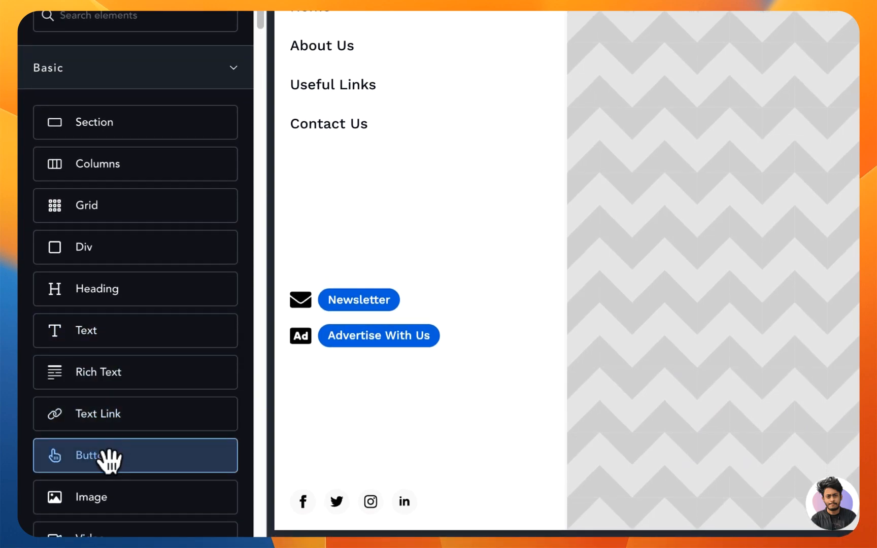
{"action": "left_click", "coordinate": [111, 459]}
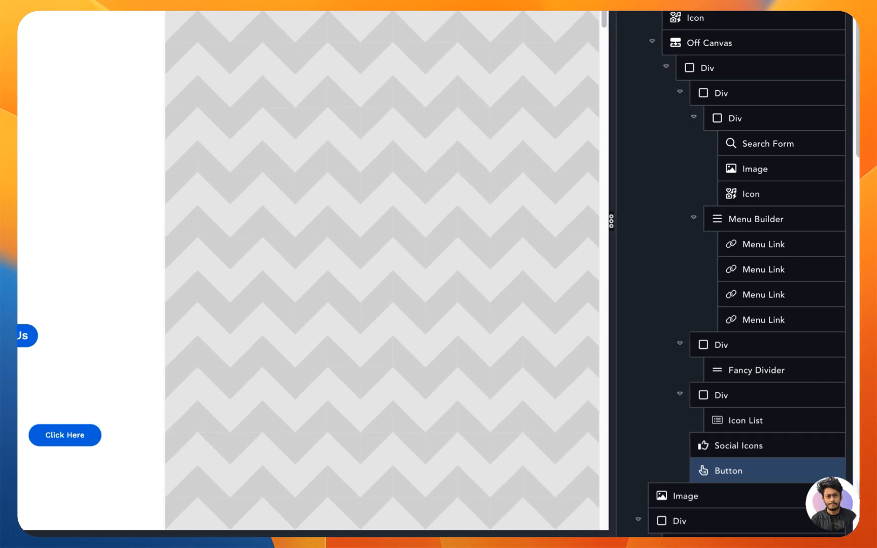
{"action": "left_click", "coordinate": [819, 470]}
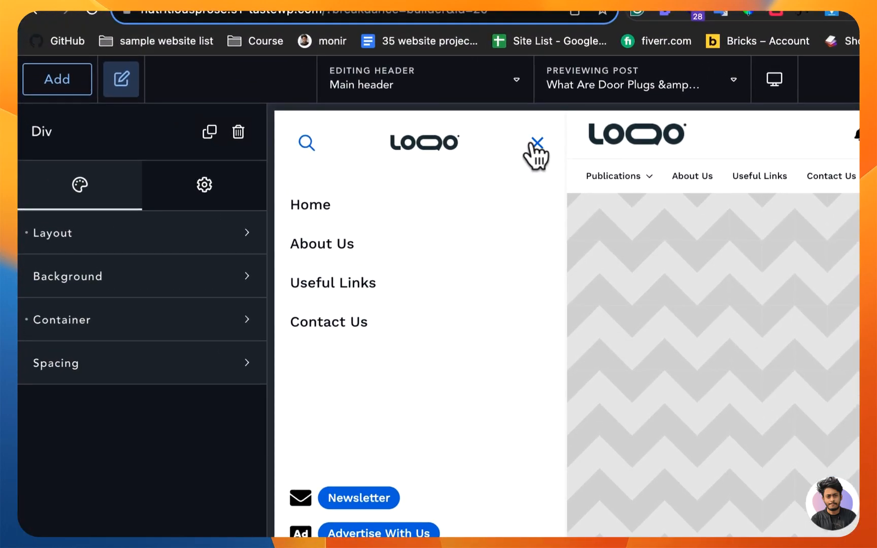
Step: Close the off-canvas menu and examine the News and Reports dropdown layouts in the header navigation
{"action": "left_click", "coordinate": [531, 144]}
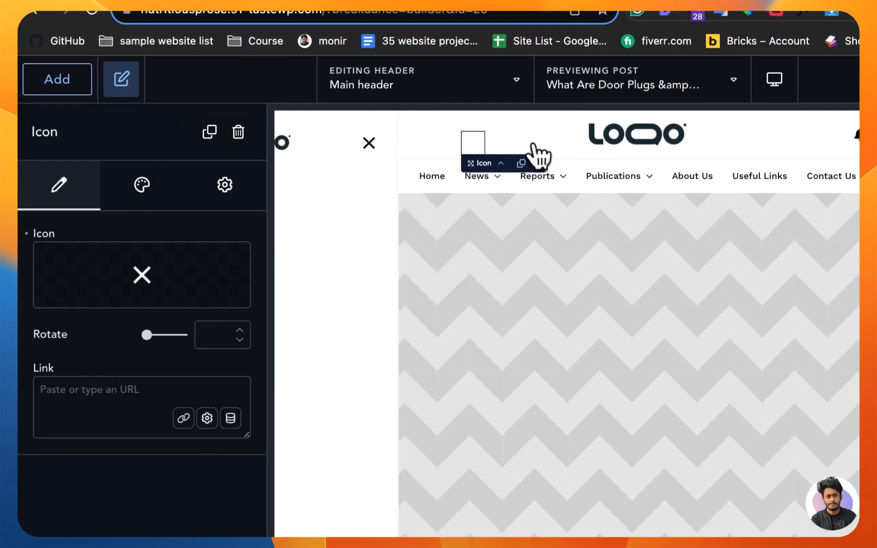
{"action": "left_click", "coordinate": [481, 177]}
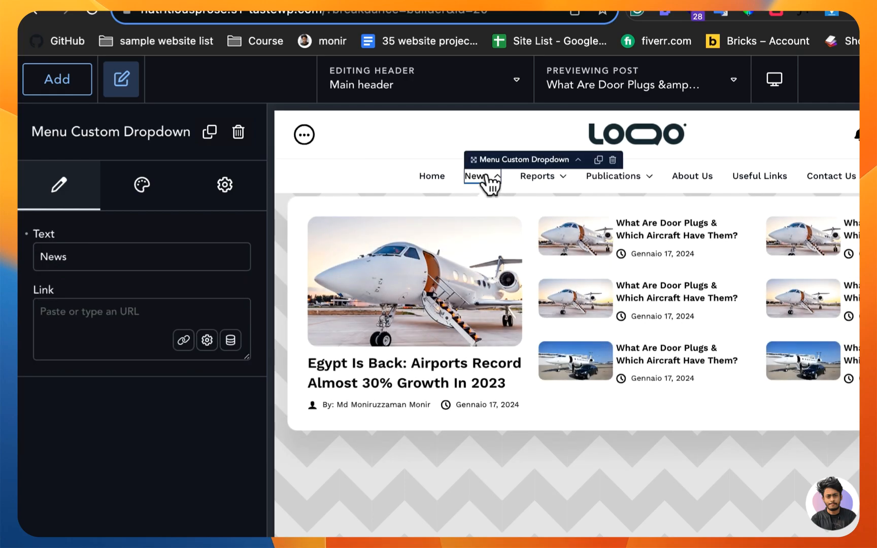
{"action": "left_click", "coordinate": [548, 178]}
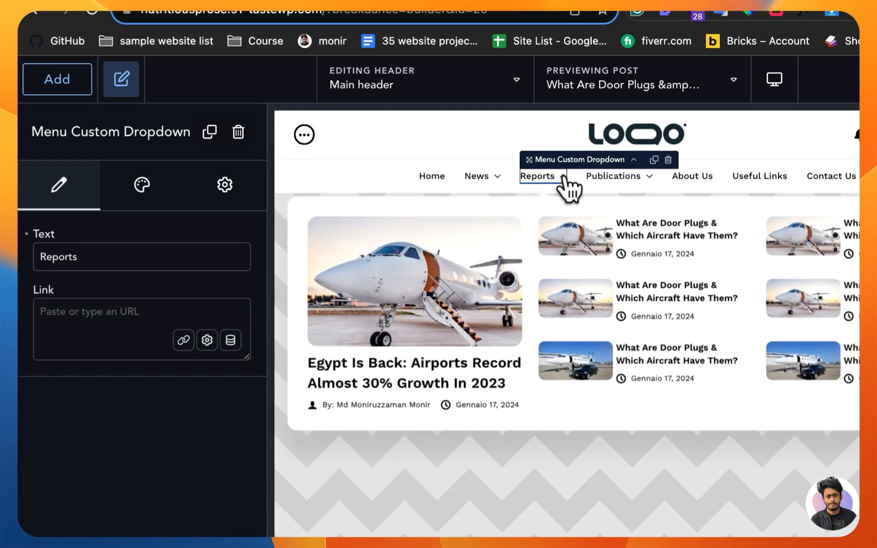
{"action": "left_click", "coordinate": [532, 254]}
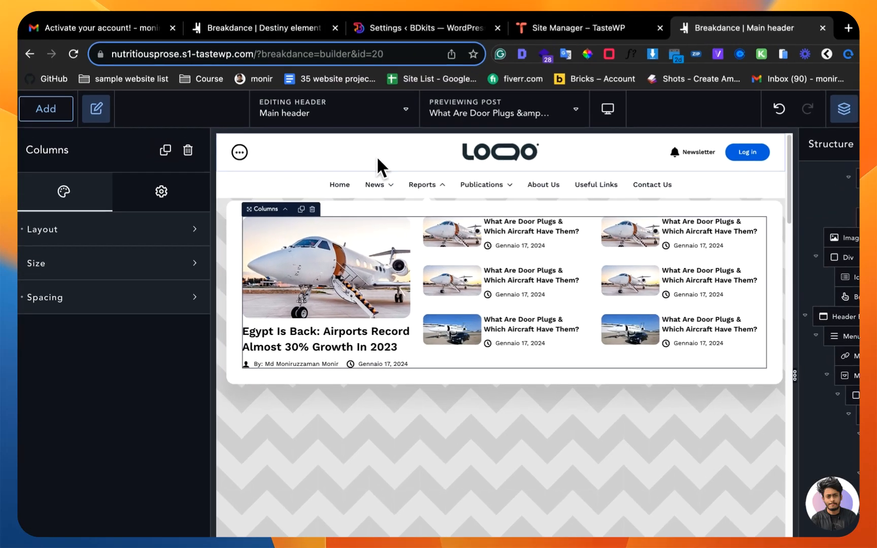
{"action": "left_click", "coordinate": [340, 153]}
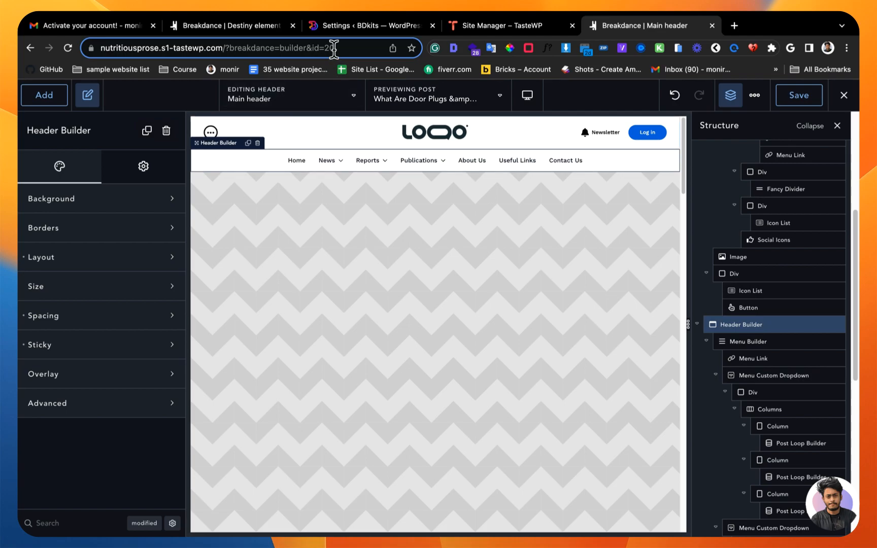
{"action": "left_click", "coordinate": [343, 27]}
{"action": "mouse_move", "coordinate": [104, 121]}
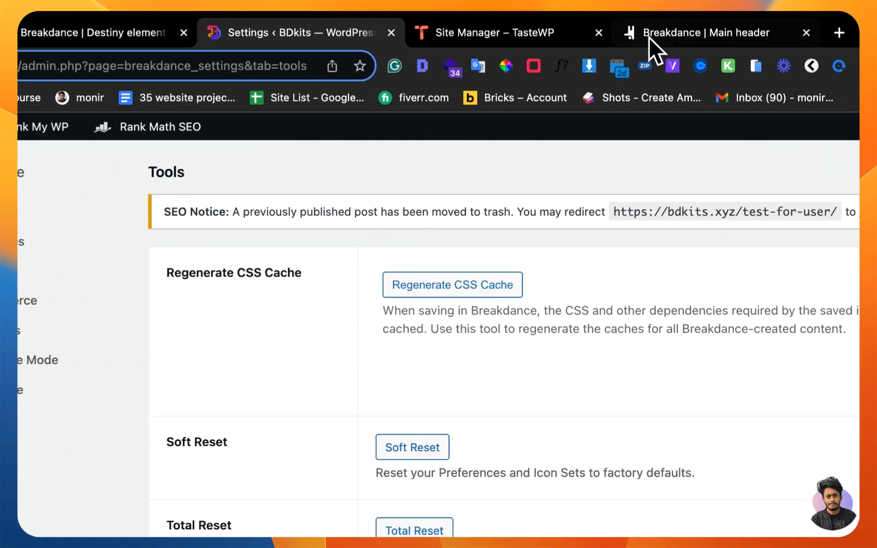
{"action": "left_click", "coordinate": [650, 35]}
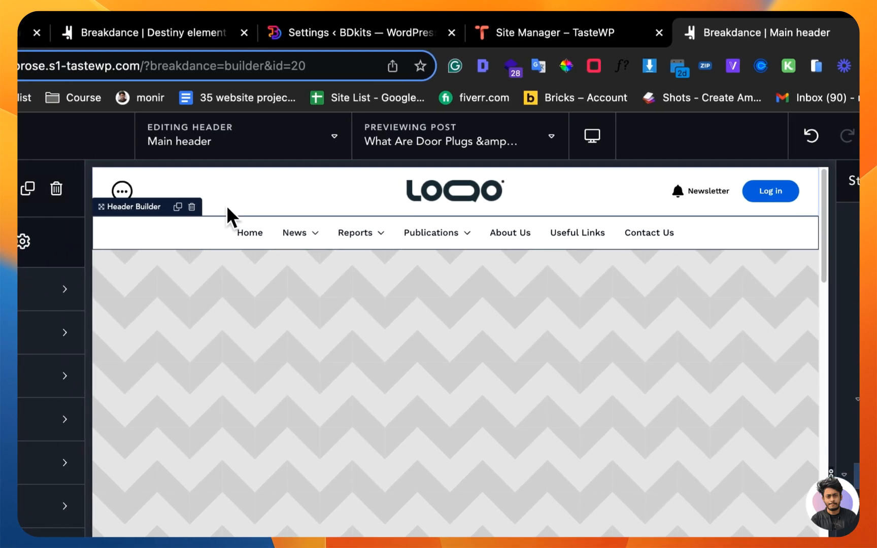
Step: Duplicate the Newsletter icon list in the header's top row
{"action": "left_click", "coordinate": [171, 204]}
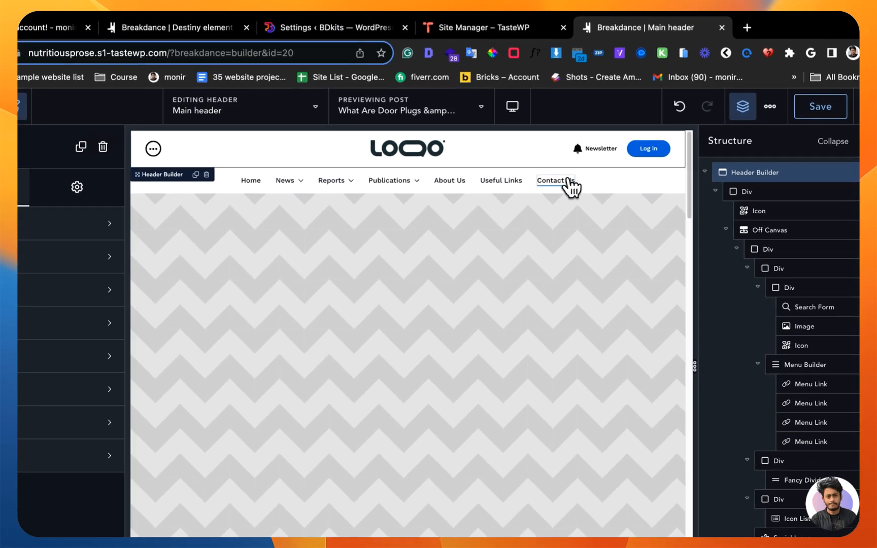
{"action": "left_click", "coordinate": [575, 160]}
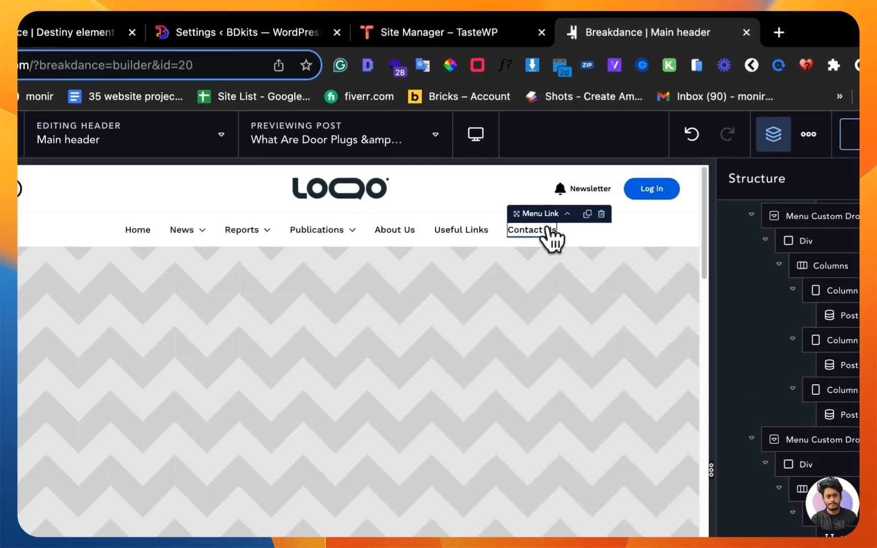
{"action": "left_click", "coordinate": [583, 192]}
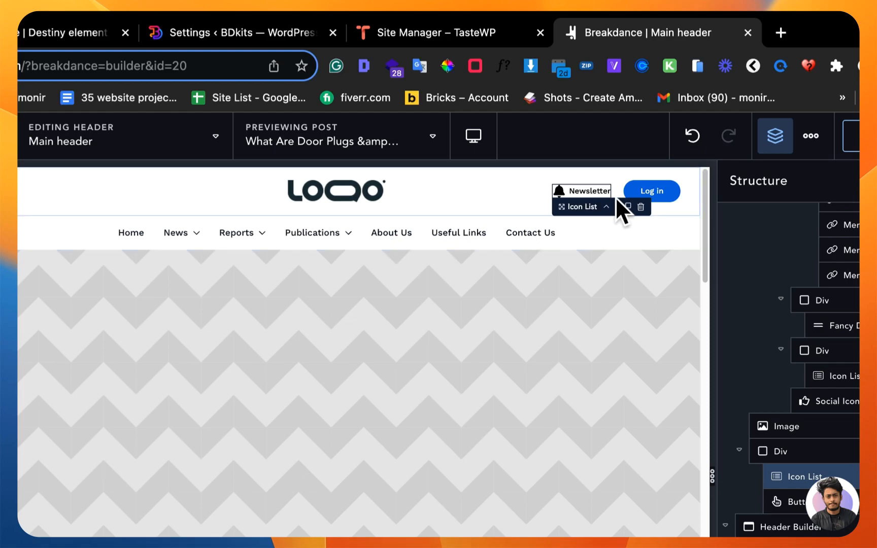
{"action": "left_click", "coordinate": [627, 206]}
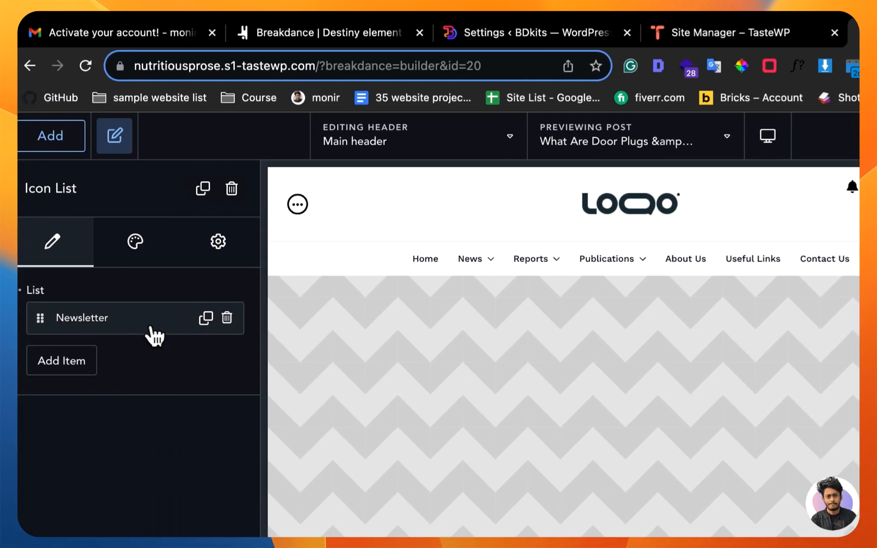
Step: Replace the Newsletter item text in the duplicated icon list with the Author Name dynamic data
{"action": "left_click", "coordinate": [150, 331]}
{"action": "double_click", "coordinate": [102, 381]}
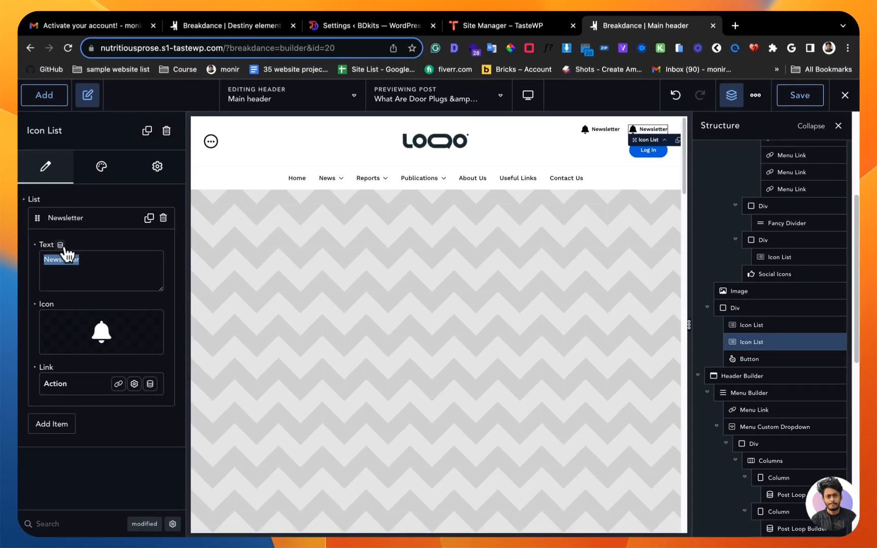
{"action": "left_click", "coordinate": [81, 358]}
{"action": "scroll", "coordinate": [493, 437], "scroll_direction": "down", "scroll_amount": 10}
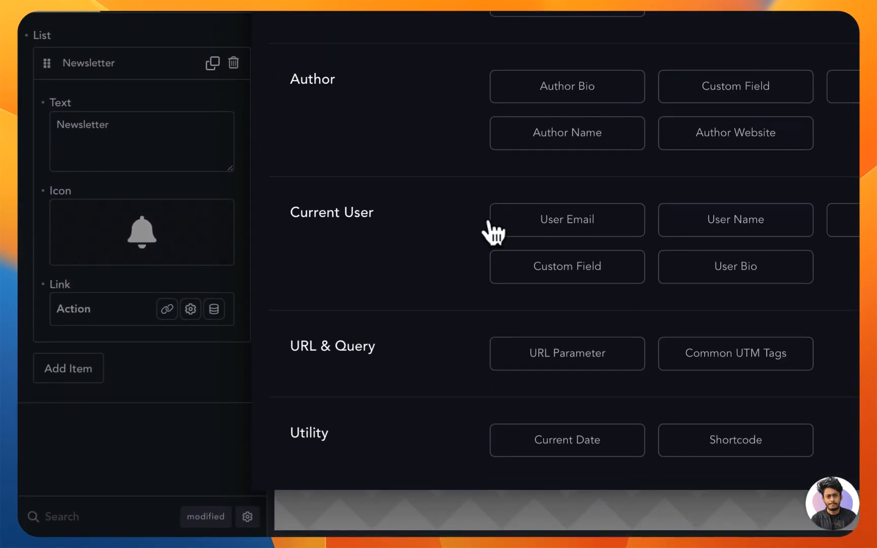
{"action": "scroll", "coordinate": [447, 325], "scroll_direction": "up", "scroll_amount": 5}
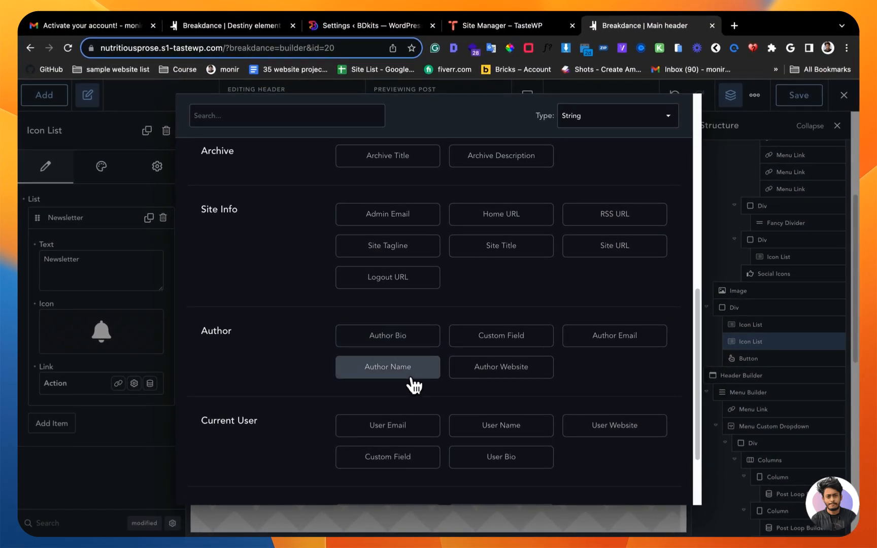
{"action": "left_click", "coordinate": [412, 379]}
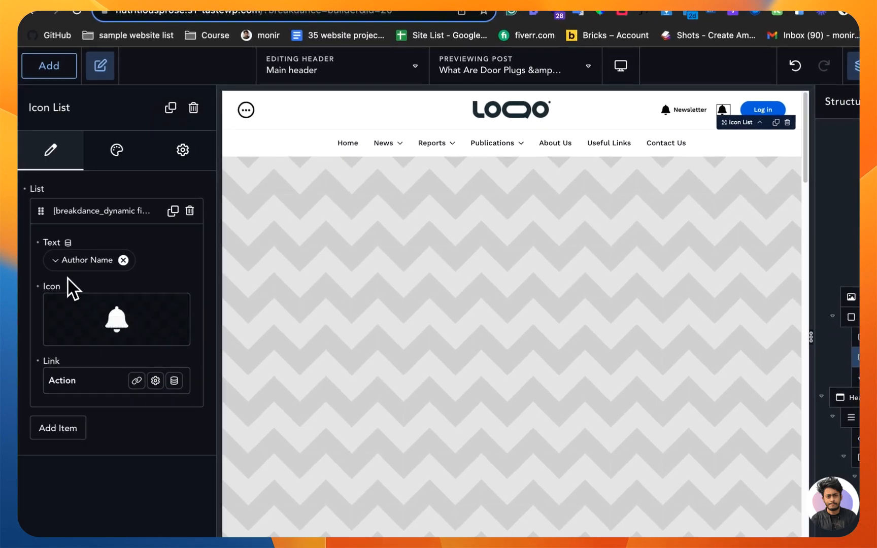
Step: Configure the Author Name dynamic data to use the First Name field with "name :" prepended
{"action": "left_click", "coordinate": [63, 261]}
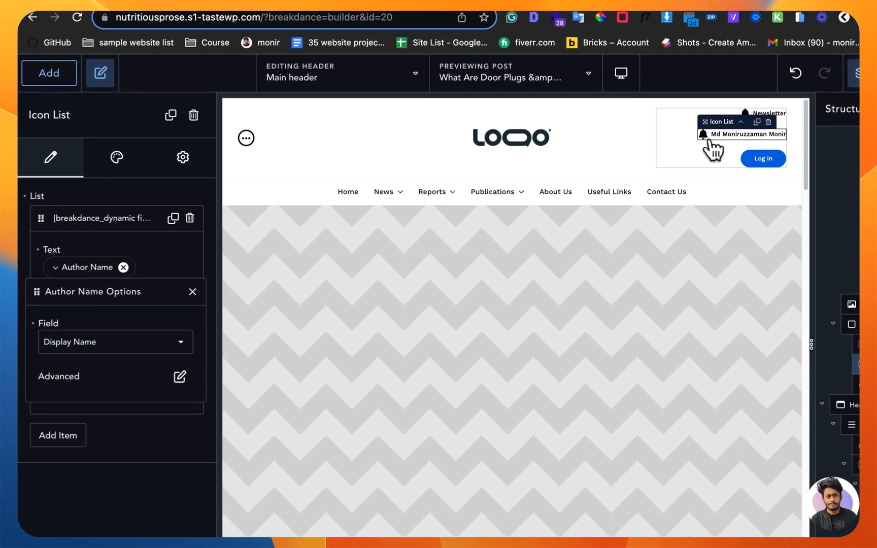
{"action": "left_click", "coordinate": [180, 381]}
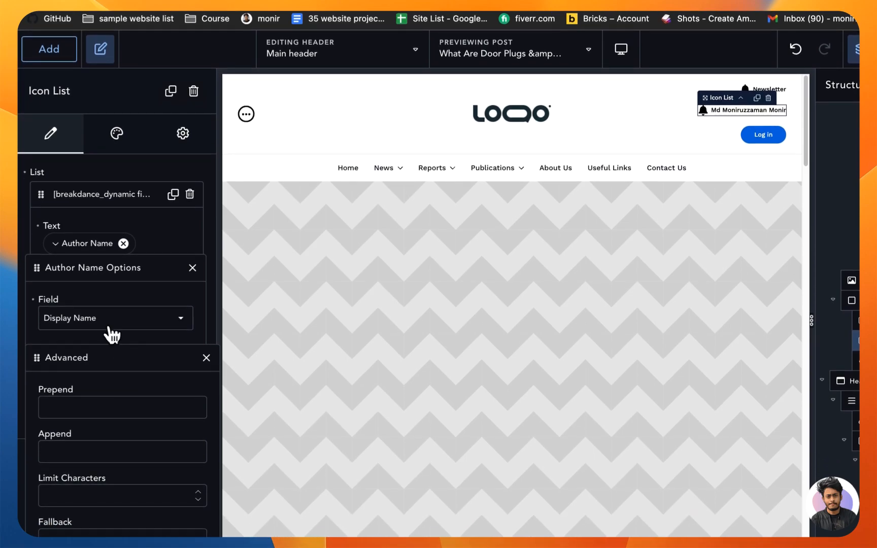
{"action": "left_click", "coordinate": [110, 329]}
{"action": "left_click", "coordinate": [107, 355]}
{"action": "left_click", "coordinate": [178, 354]}
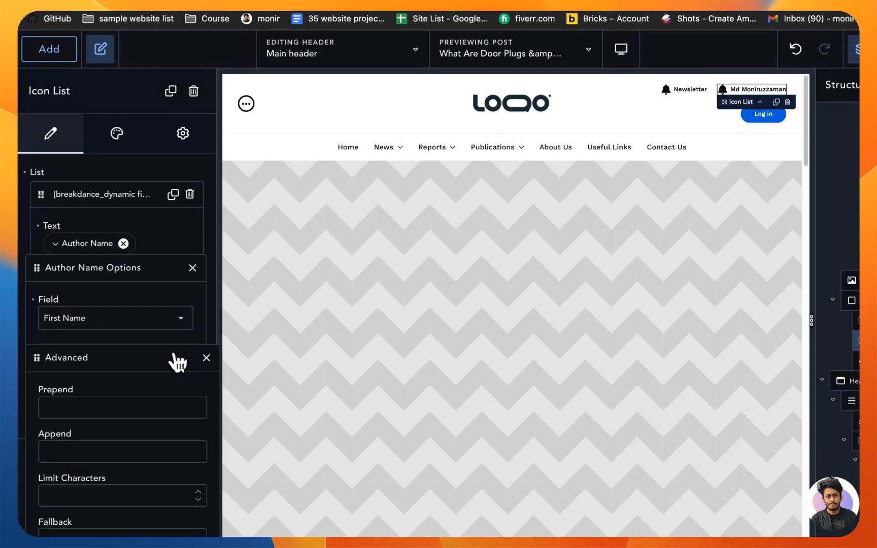
{"action": "left_click", "coordinate": [109, 409]}
{"action": "type", "text": "n"}
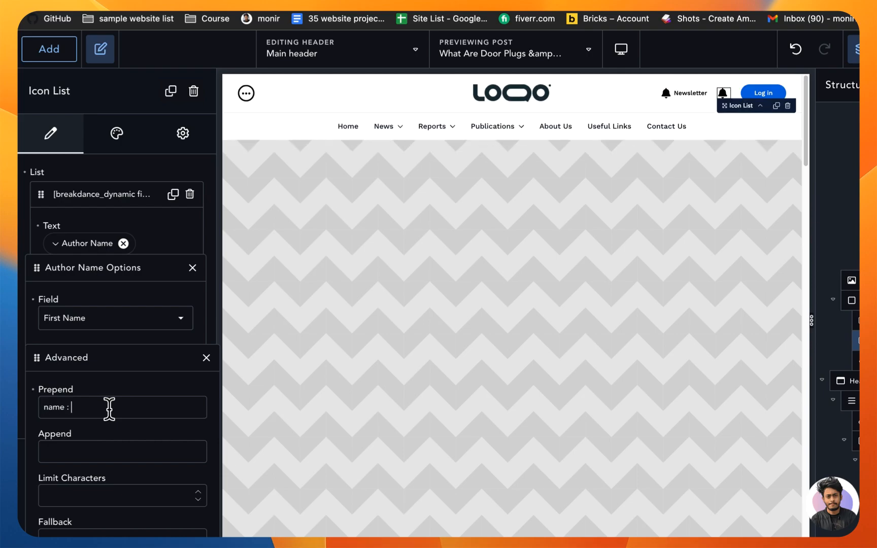
{"action": "type", "text": "ame :"}
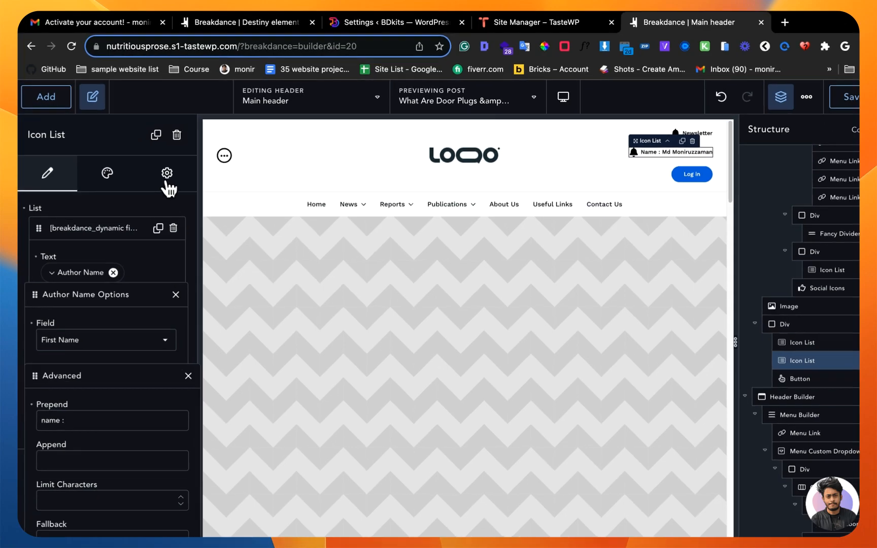
Step: Add and apply a condition showing the duplicated icon list only if User Logged In Status is logged in
{"action": "left_click", "coordinate": [157, 166]}
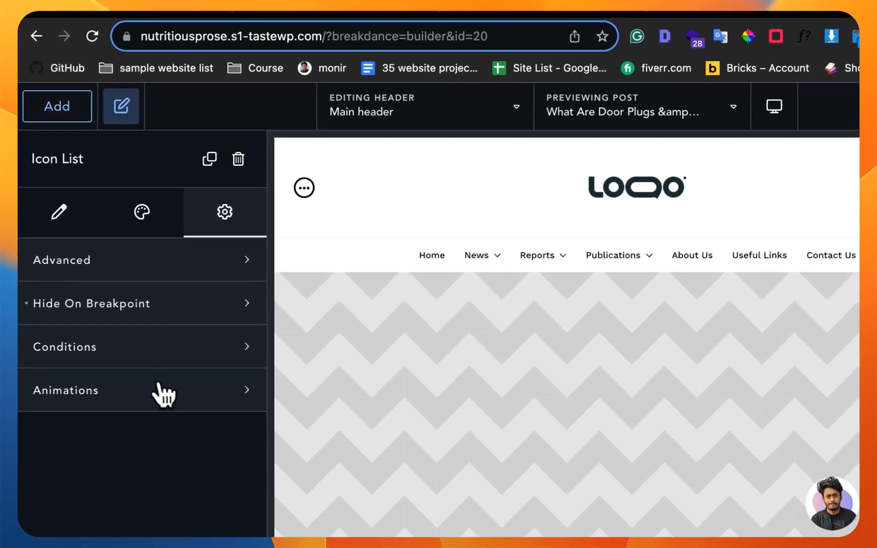
{"action": "left_click", "coordinate": [160, 355]}
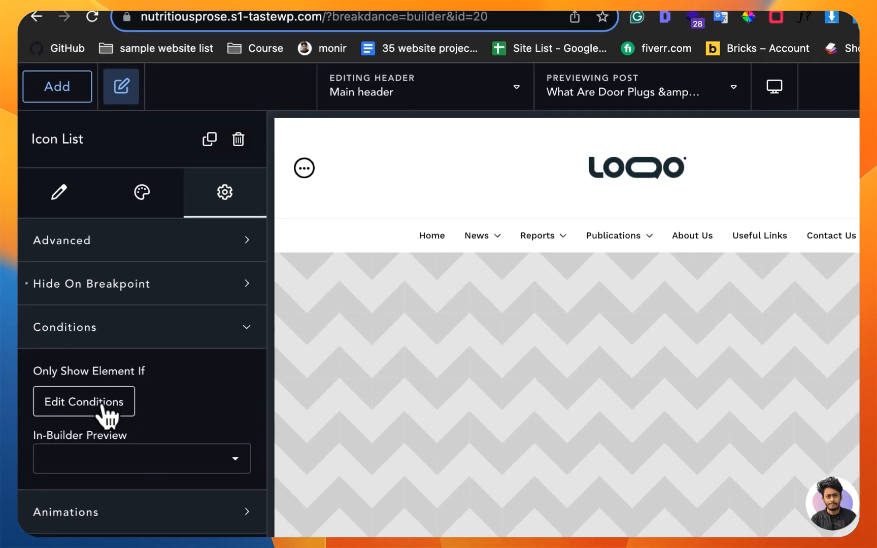
{"action": "left_click", "coordinate": [101, 404]}
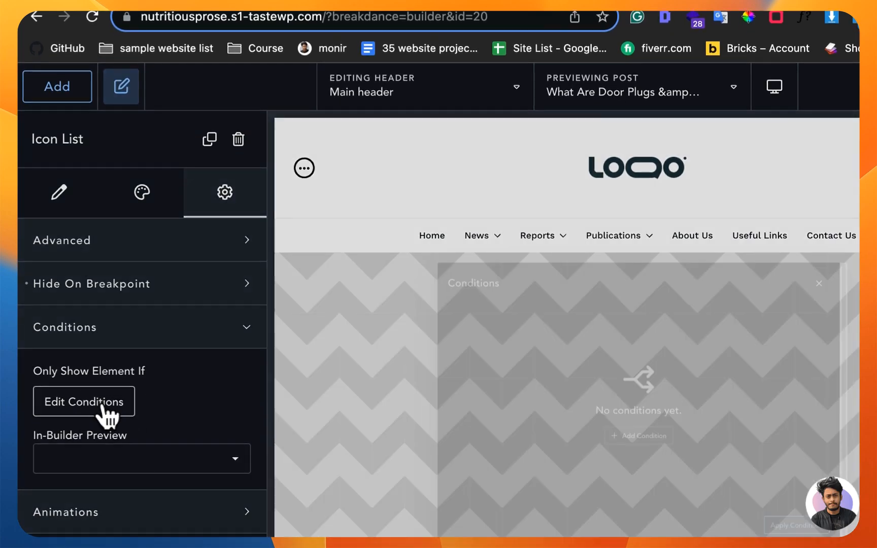
{"action": "left_click", "coordinate": [612, 449]}
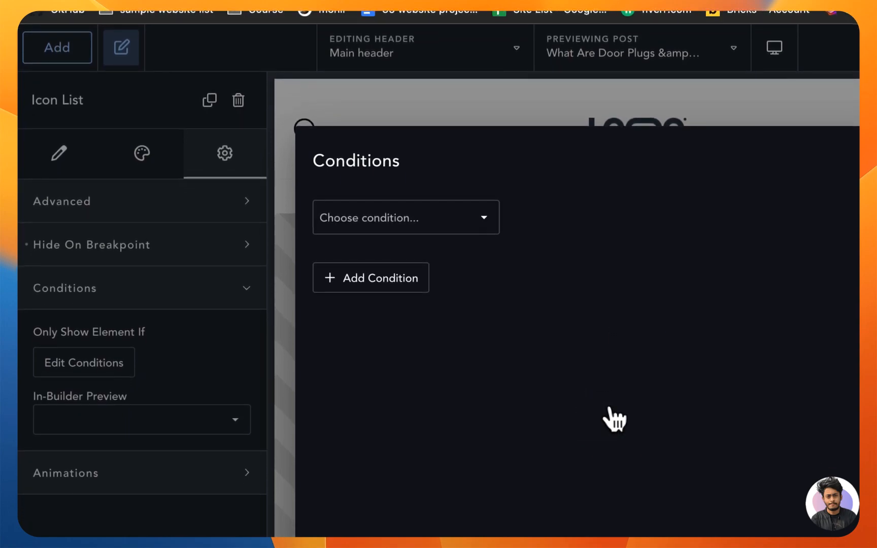
{"action": "left_click", "coordinate": [395, 215]}
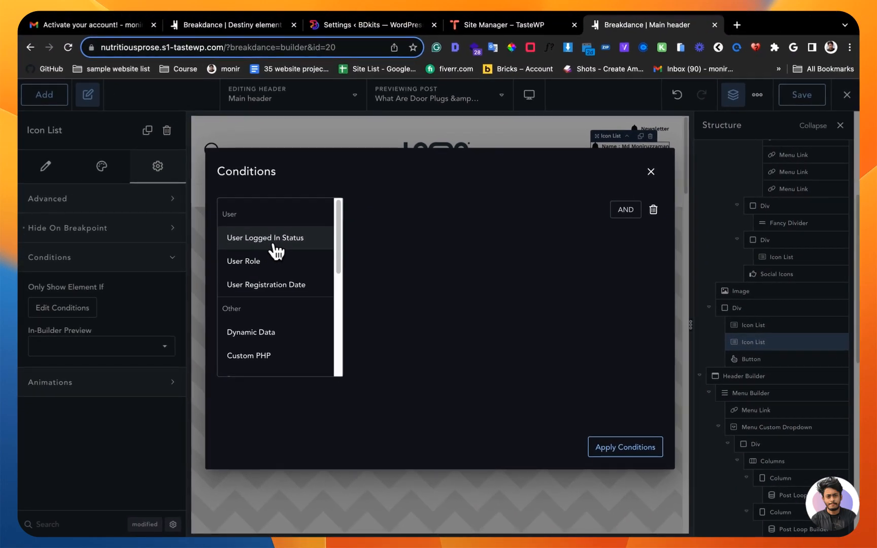
{"action": "left_click", "coordinate": [373, 261]}
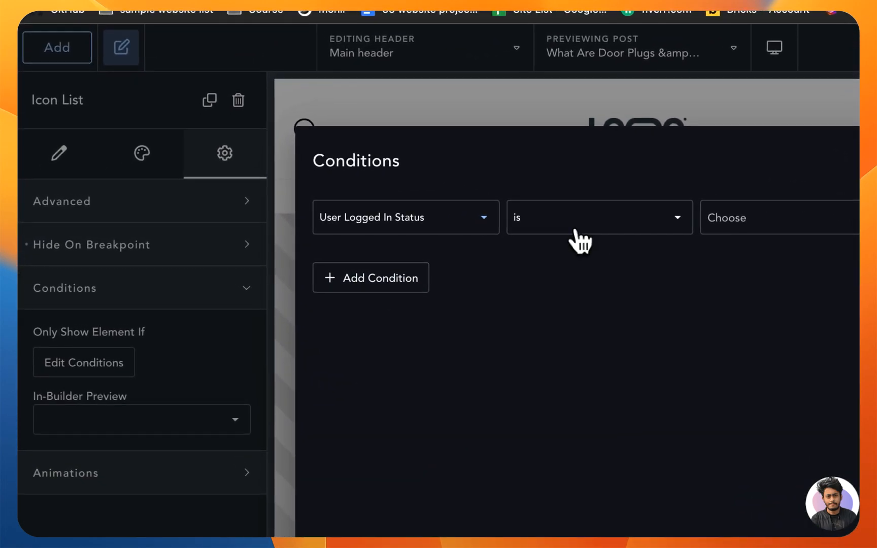
{"action": "left_click", "coordinate": [741, 229]}
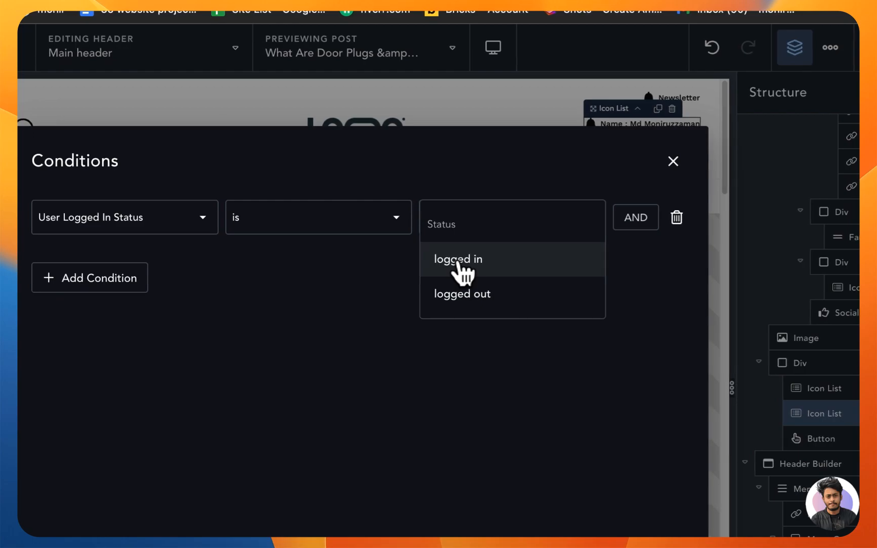
{"action": "left_click", "coordinate": [461, 260]}
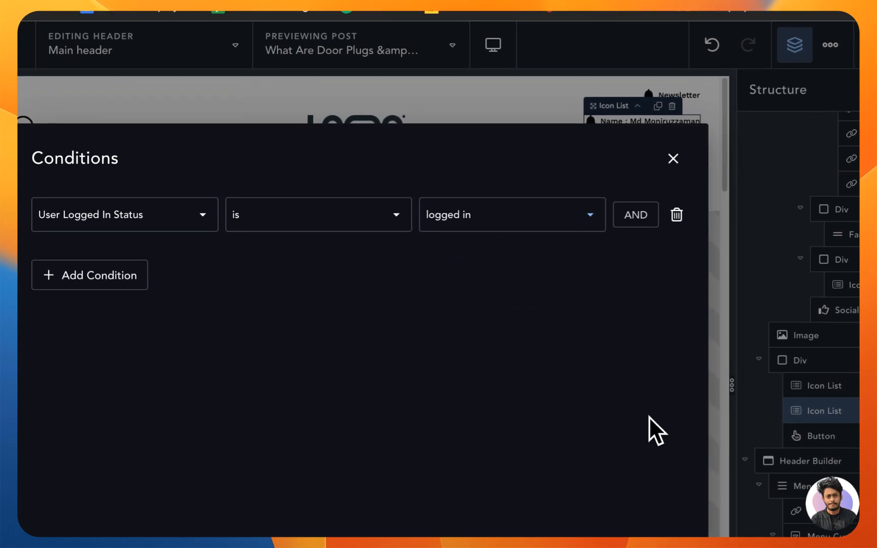
{"action": "left_click", "coordinate": [615, 408]}
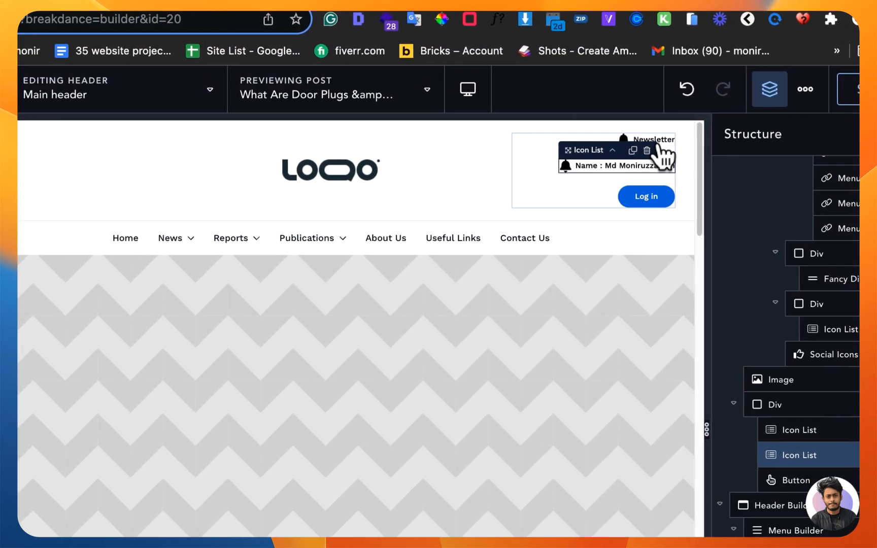
Step: Add and apply a condition showing the Log in button only if User Logged In Status is logged out, and save the header
{"action": "left_click", "coordinate": [659, 145]}
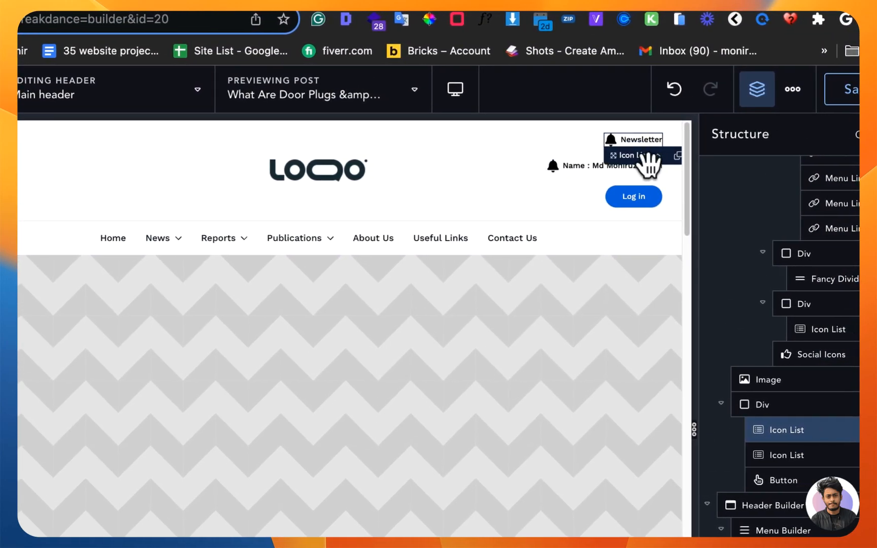
{"action": "left_click", "coordinate": [644, 203]}
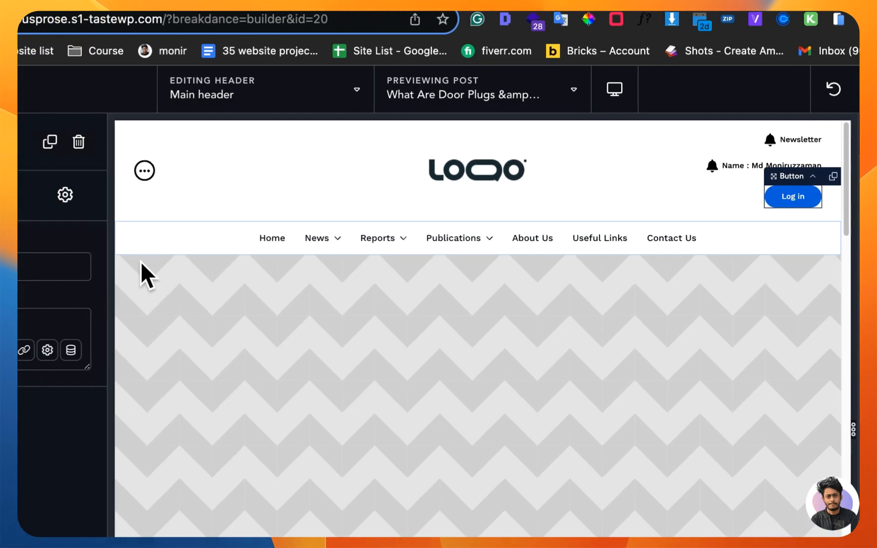
{"action": "left_click", "coordinate": [0, 195]}
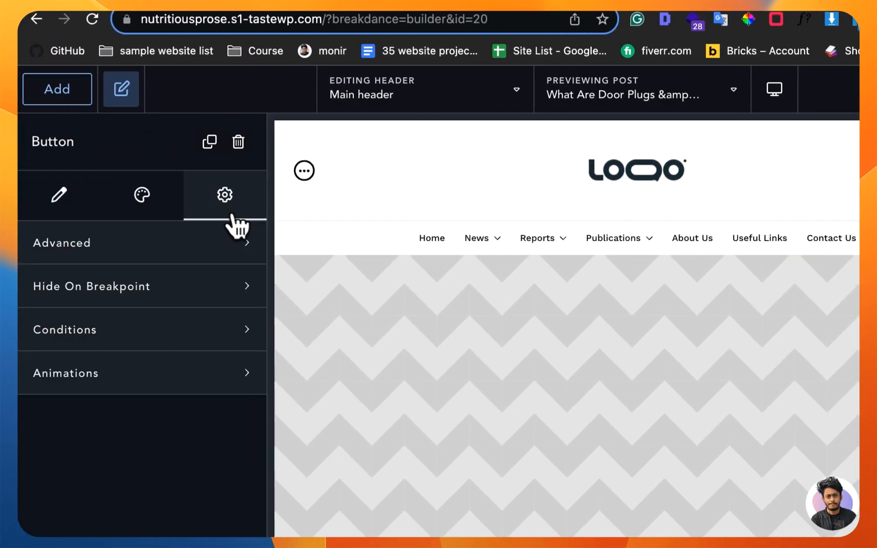
{"action": "left_click", "coordinate": [219, 338]}
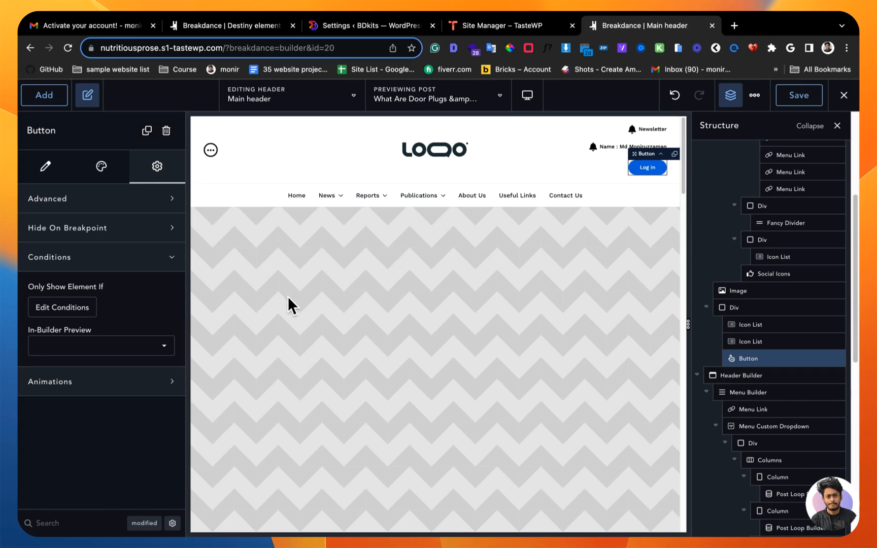
{"action": "left_click", "coordinate": [64, 315]}
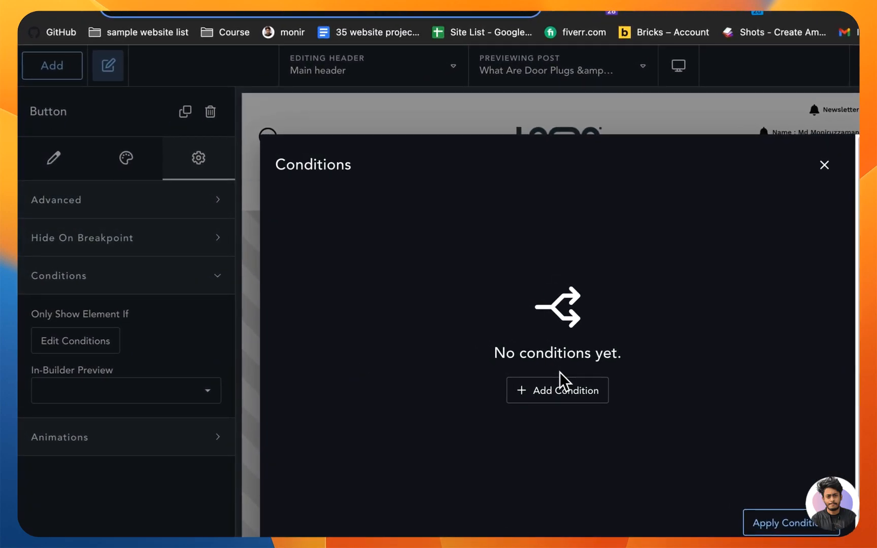
{"action": "left_click", "coordinate": [565, 400]}
{"action": "left_click", "coordinate": [362, 224]}
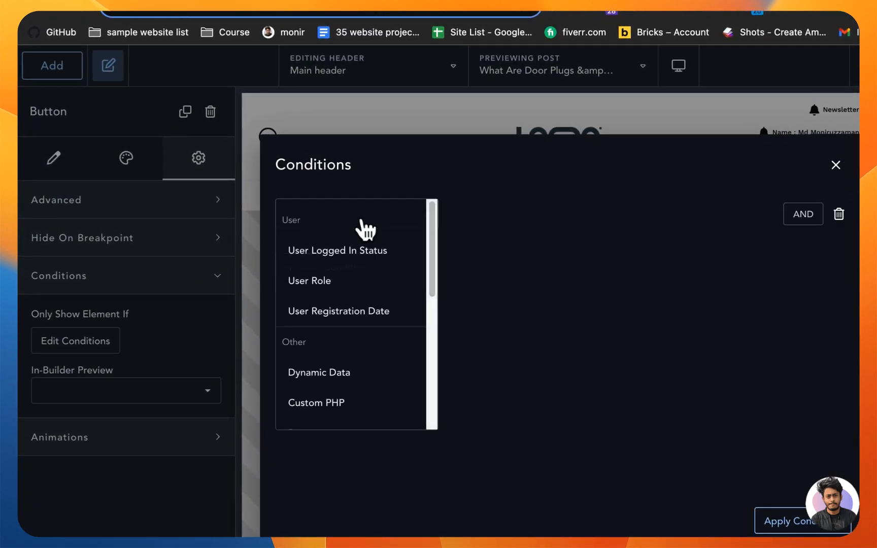
{"action": "left_click", "coordinate": [355, 269]}
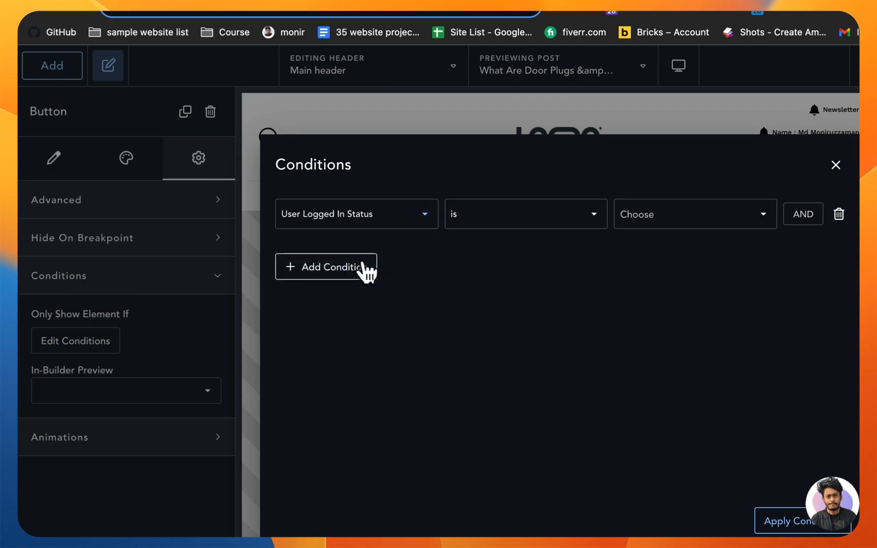
{"action": "left_click", "coordinate": [707, 232]}
{"action": "left_click", "coordinate": [705, 282]}
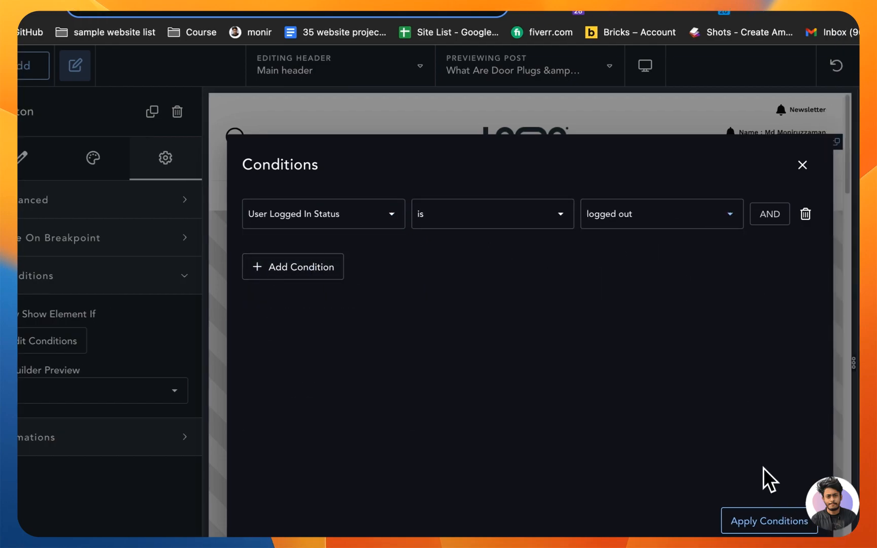
{"action": "left_click", "coordinate": [784, 521]}
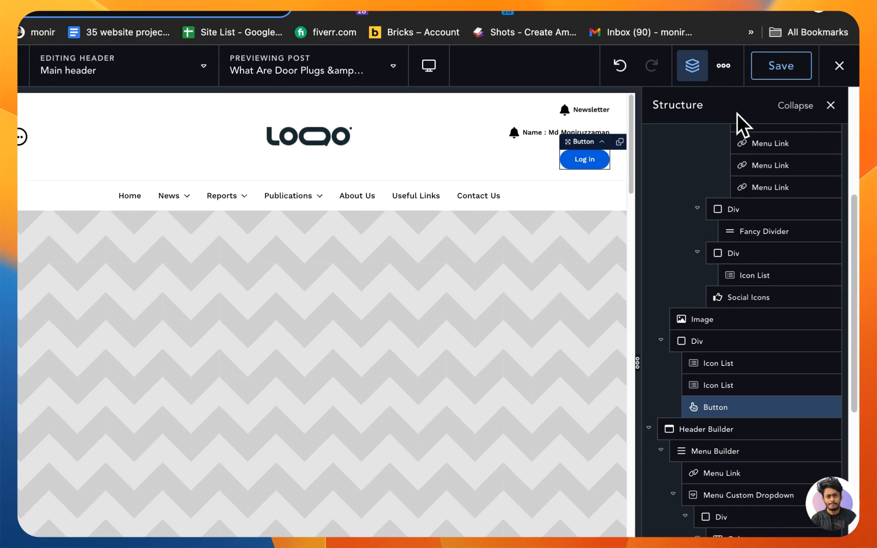
{"action": "left_click", "coordinate": [780, 69]}
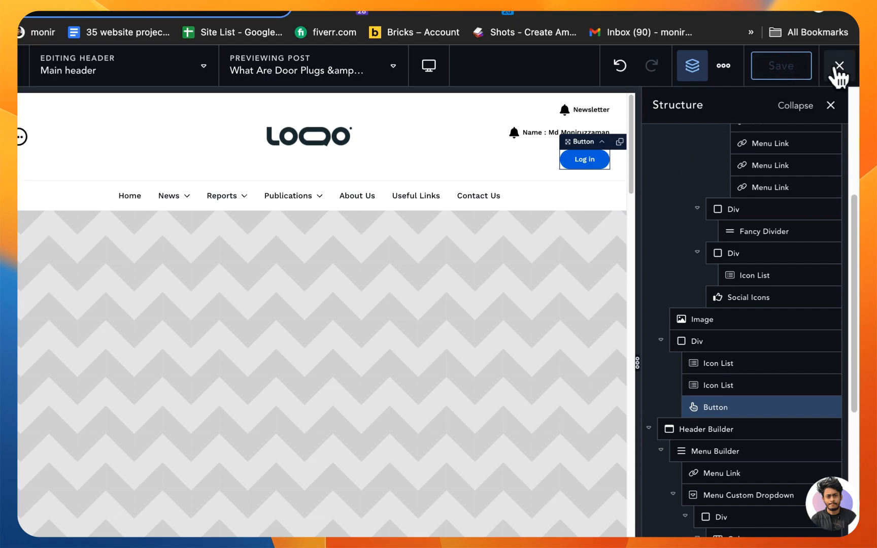
Step: Replace the bell icon of the name item in the second icon list with the solid user circle icon and save the header
{"action": "left_click", "coordinate": [560, 135]}
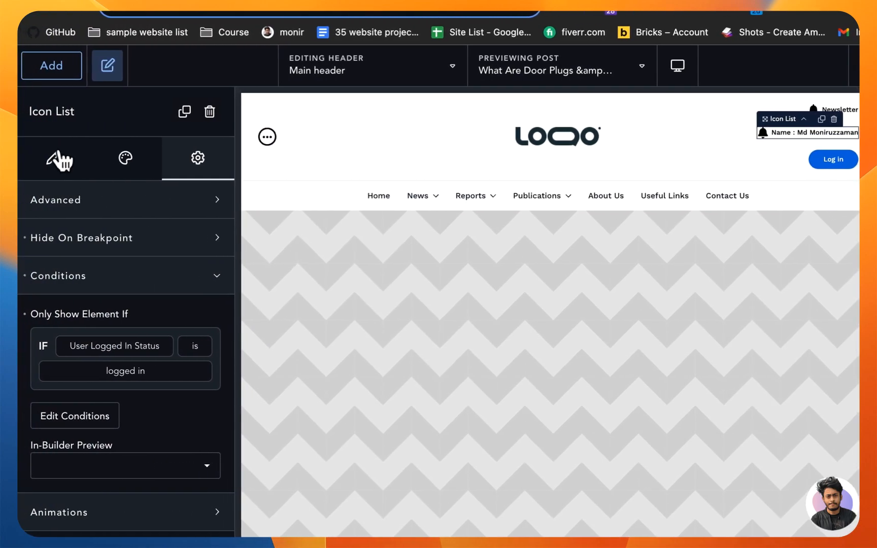
{"action": "left_click", "coordinate": [15, 158]}
{"action": "left_click", "coordinate": [96, 234]}
{"action": "left_click", "coordinate": [98, 344]}
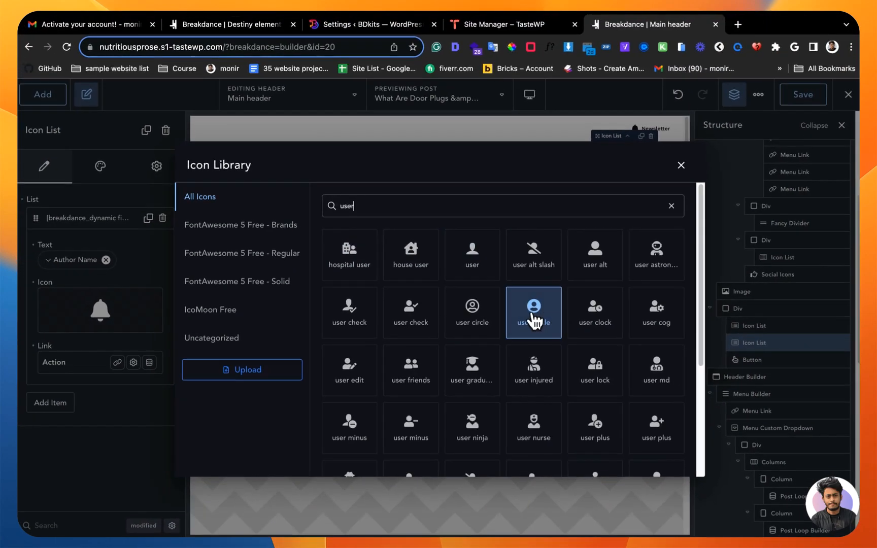
{"action": "left_click", "coordinate": [619, 343]}
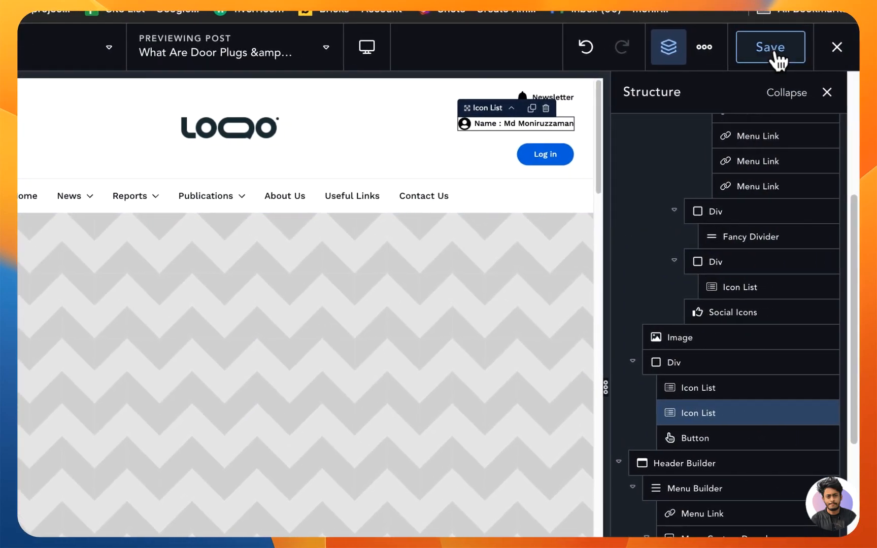
{"action": "left_click", "coordinate": [789, 51]}
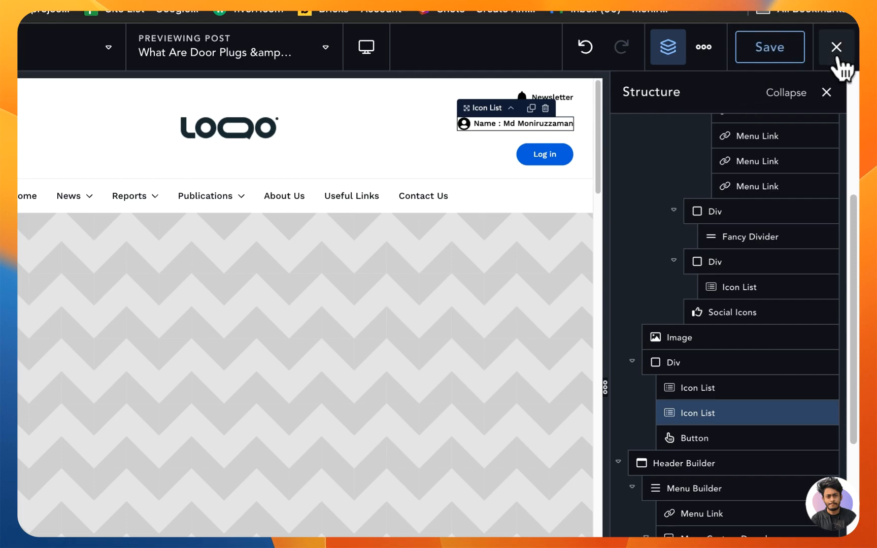
Step: Open the header's frontend page in a new tab and check the name item there
{"action": "mouse_move", "coordinate": [840, 64]}
{"action": "right_click", "coordinate": [710, 89]}
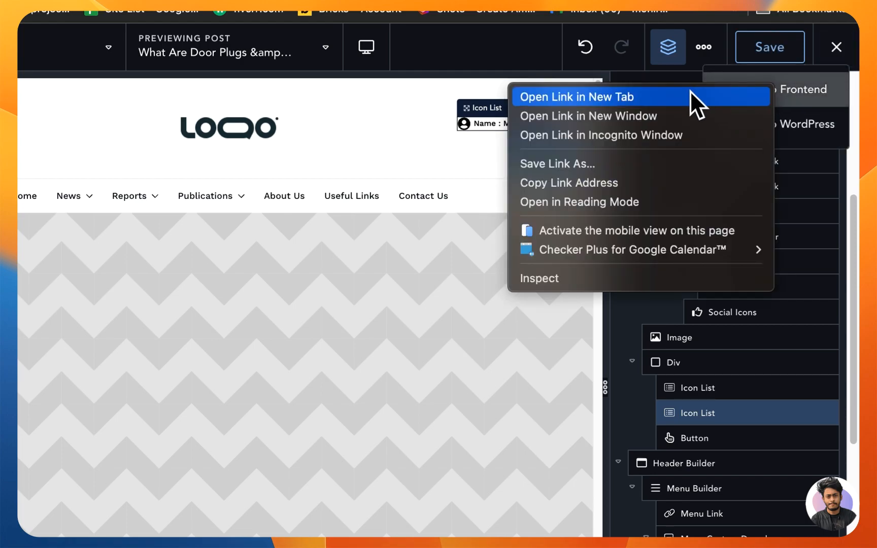
{"action": "left_click", "coordinate": [692, 90]}
{"action": "key", "text": "ctrl+Tab"}
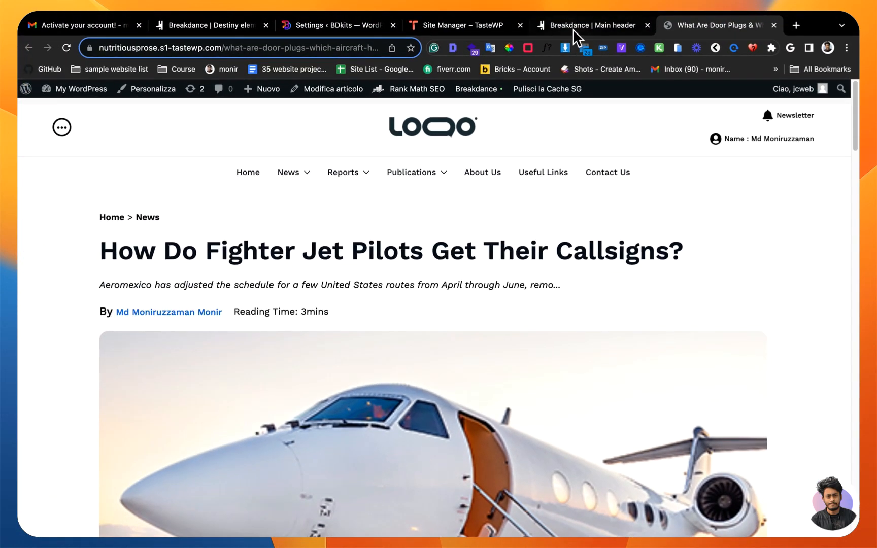
Step: Delete the Newsletter icon list from the header's top row in the builder, save, and view the result on the frontend page
{"action": "left_click", "coordinate": [579, 36]}
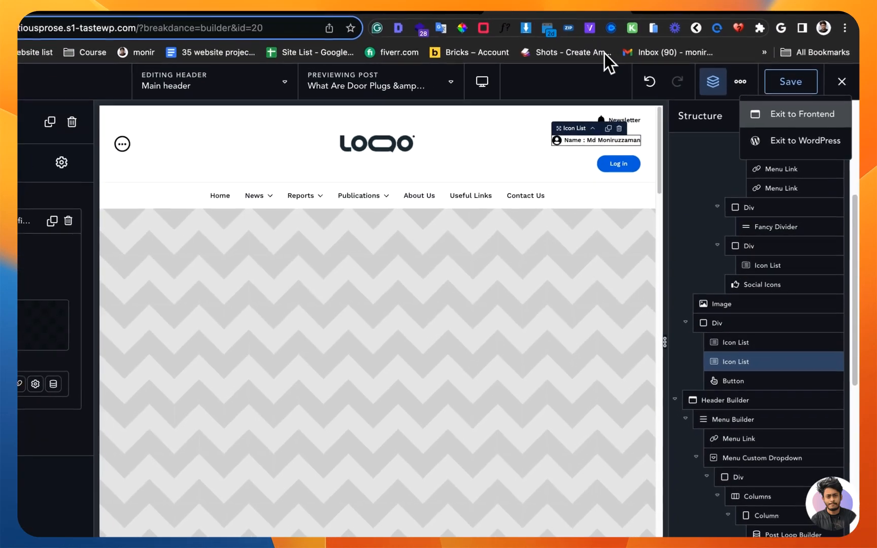
{"action": "left_click", "coordinate": [615, 120]}
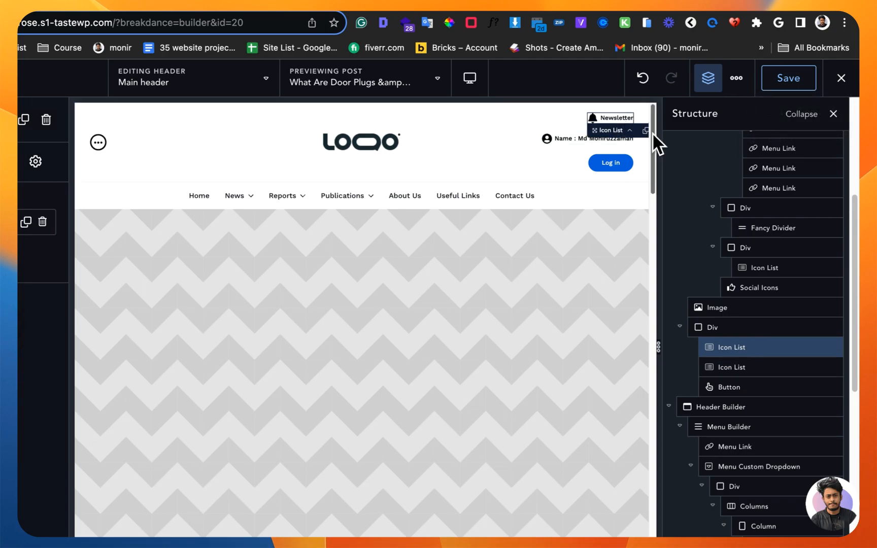
{"action": "left_click", "coordinate": [827, 348]}
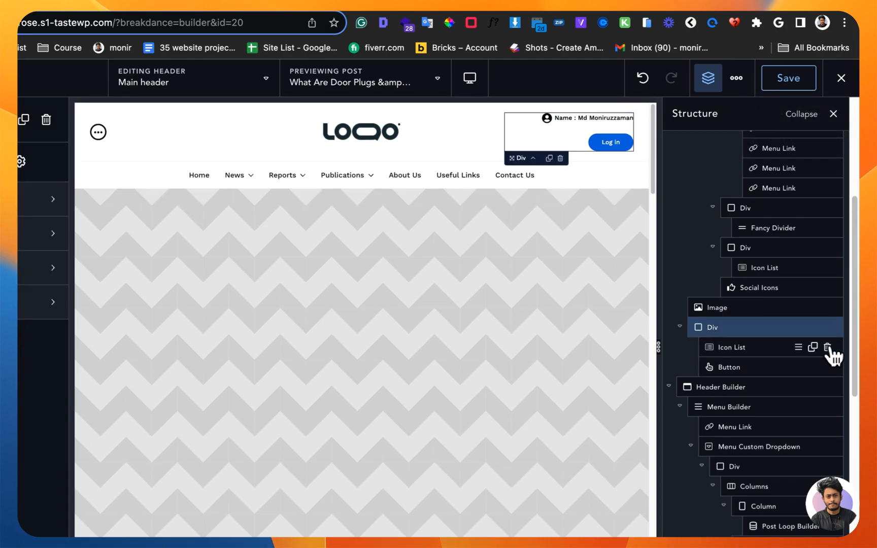
{"action": "left_click", "coordinate": [794, 94]}
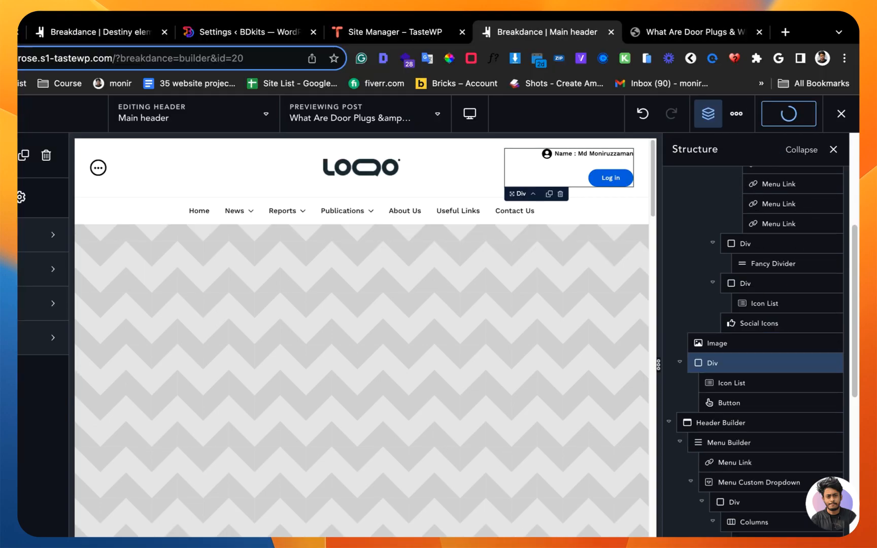
{"action": "left_click", "coordinate": [694, 31]}
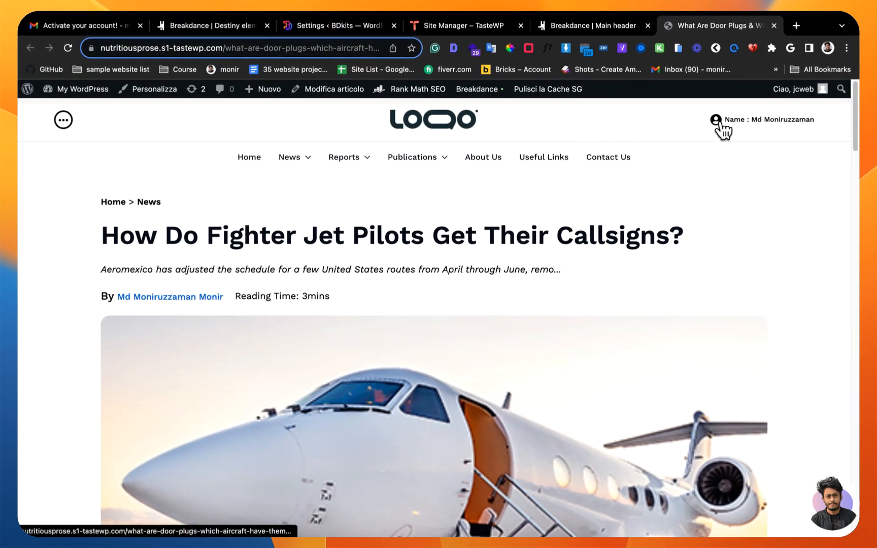
Step: Return to the builder, clear the link action from the name item in the icon list, and save the header
{"action": "left_click", "coordinate": [623, 30]}
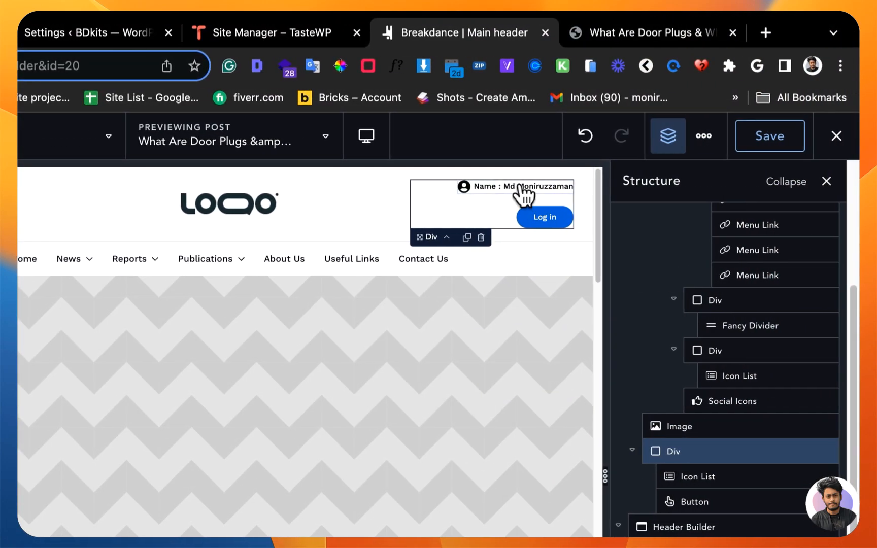
{"action": "left_click", "coordinate": [744, 186]}
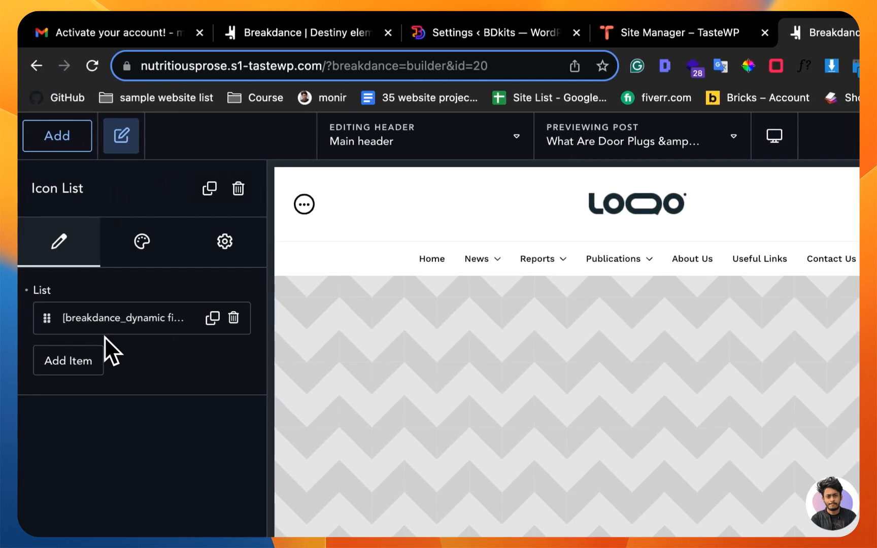
{"action": "left_click", "coordinate": [119, 332]}
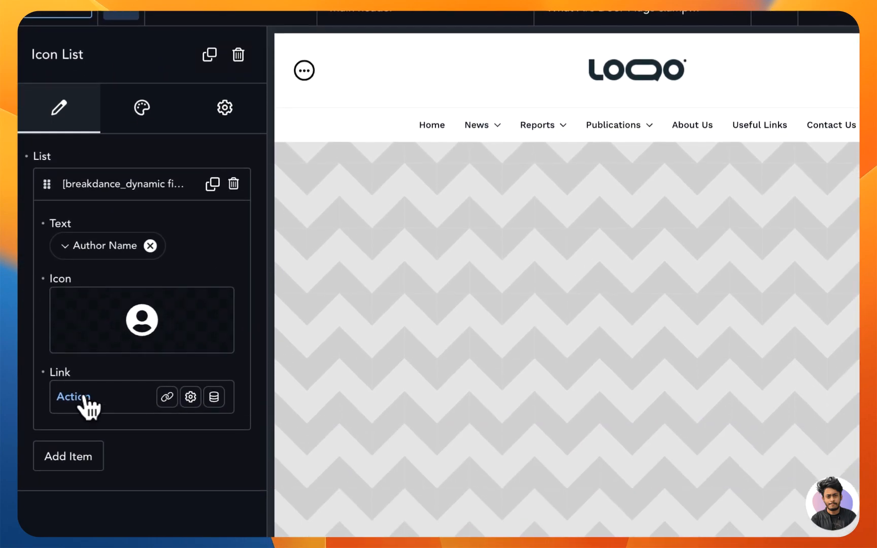
{"action": "left_click", "coordinate": [43, 372]}
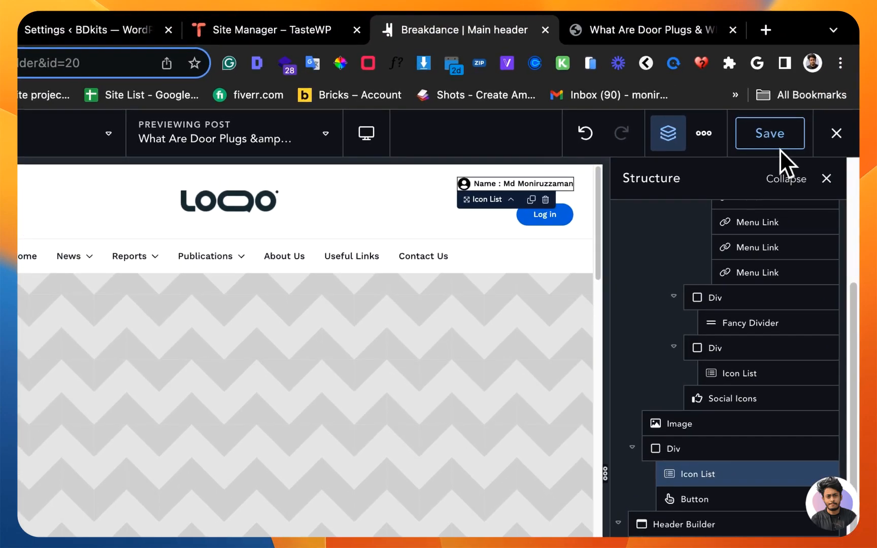
{"action": "left_click", "coordinate": [779, 146]}
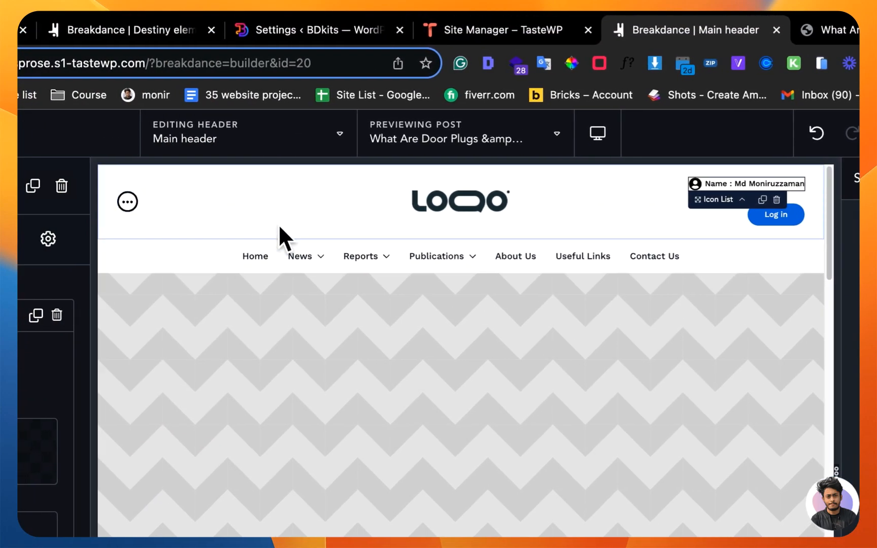
Step: Review the header structure, display the off-canvas menu inside the builder, and examine the Off Canvas element's content settings
{"action": "left_click", "coordinate": [278, 229]}
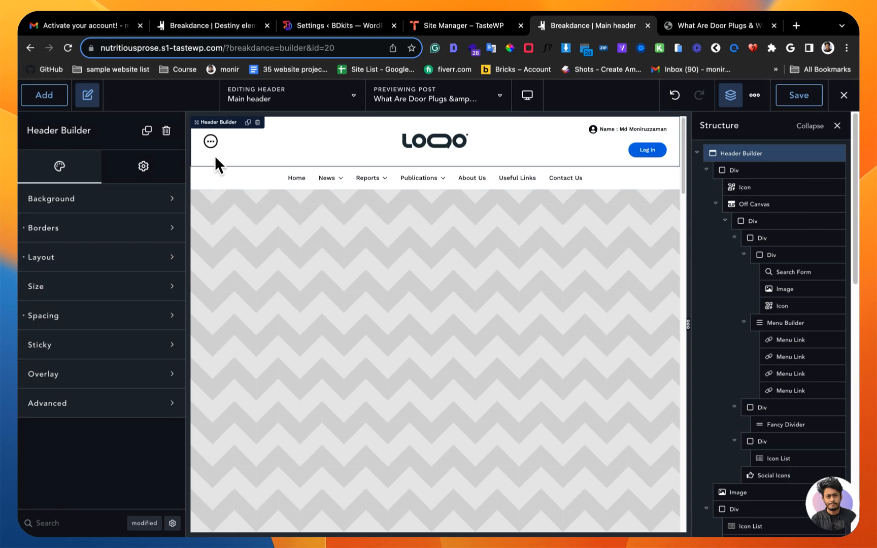
{"action": "scroll", "coordinate": [764, 359], "scroll_direction": "down", "scroll_amount": 3}
{"action": "scroll", "coordinate": [764, 359], "scroll_direction": "down", "scroll_amount": 8}
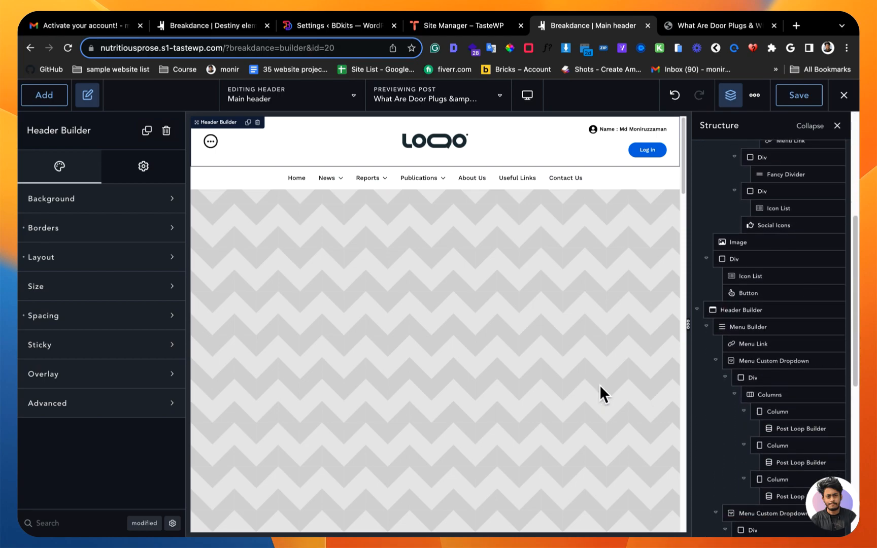
{"action": "left_click", "coordinate": [211, 141]}
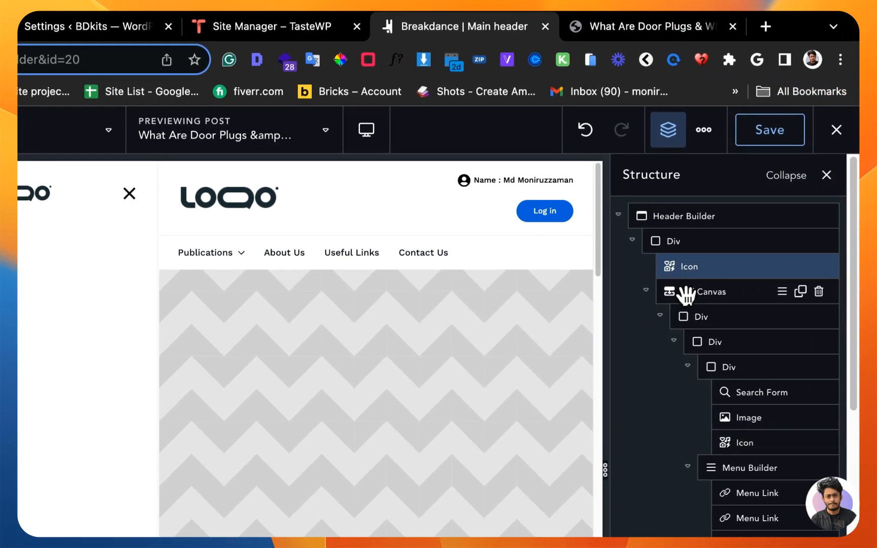
{"action": "left_click", "coordinate": [685, 292]}
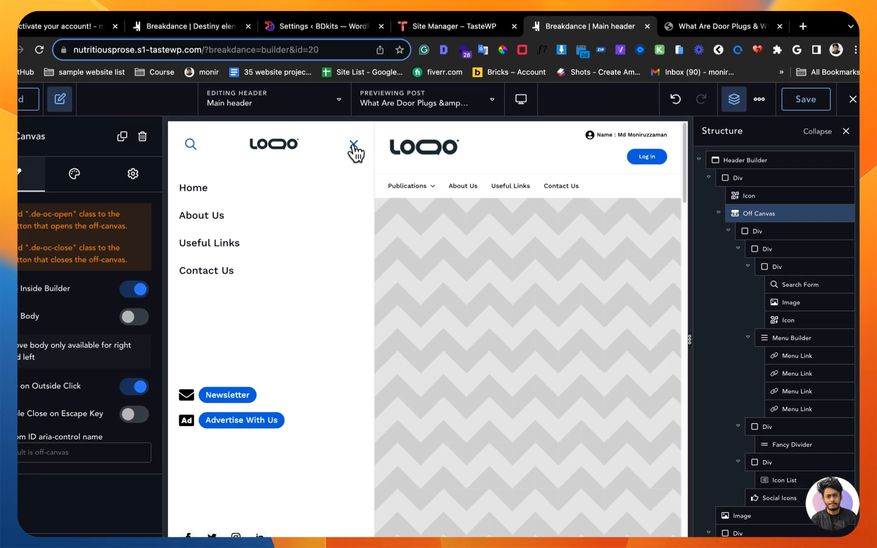
Step: Close the off-canvas menu and try adding an empty Icon element to the header's top row
{"action": "left_click", "coordinate": [366, 138]}
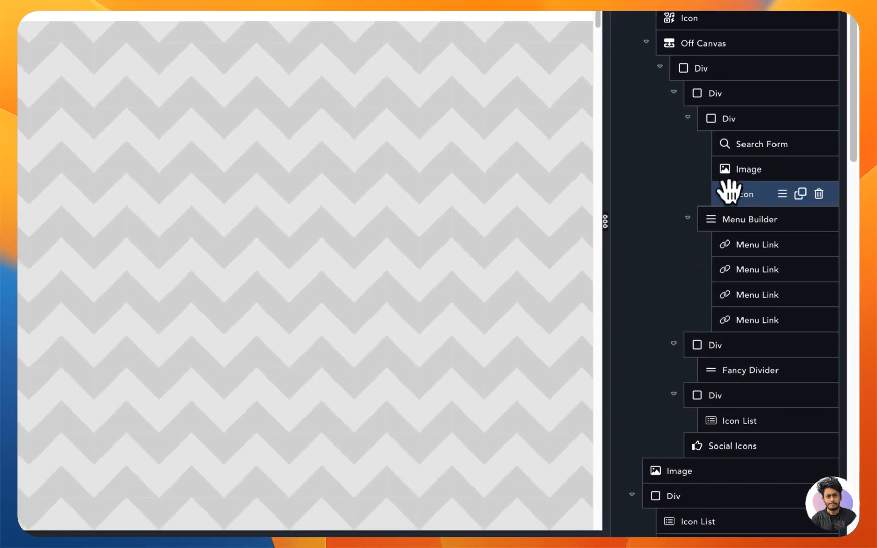
{"action": "left_click", "coordinate": [729, 221]}
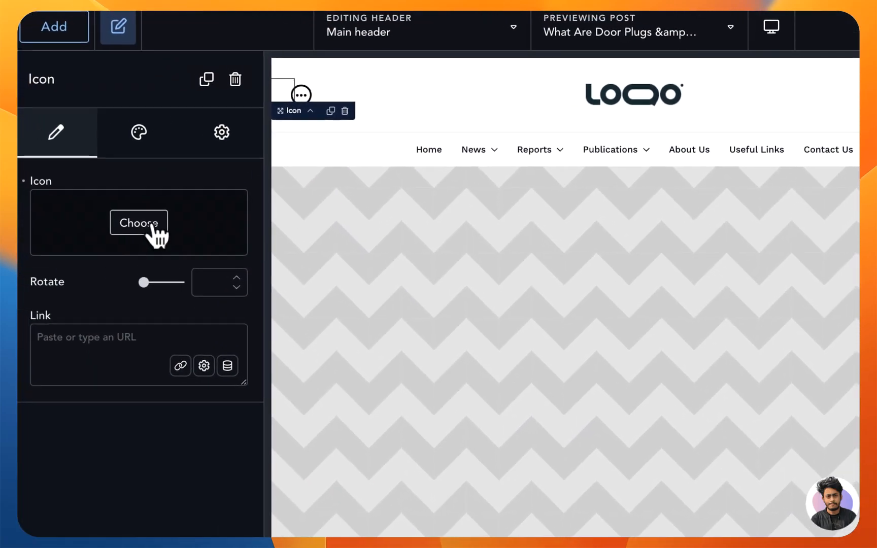
{"action": "left_click", "coordinate": [88, 110]}
{"action": "left_click", "coordinate": [205, 177]}
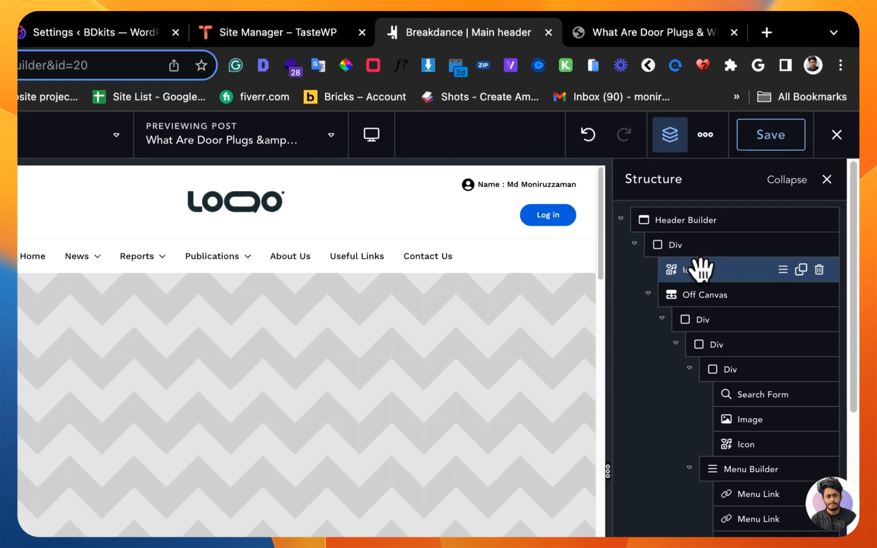
Step: Examine the three-dot icon's custom CSS and classes in its Advanced settings
{"action": "left_click", "coordinate": [700, 273]}
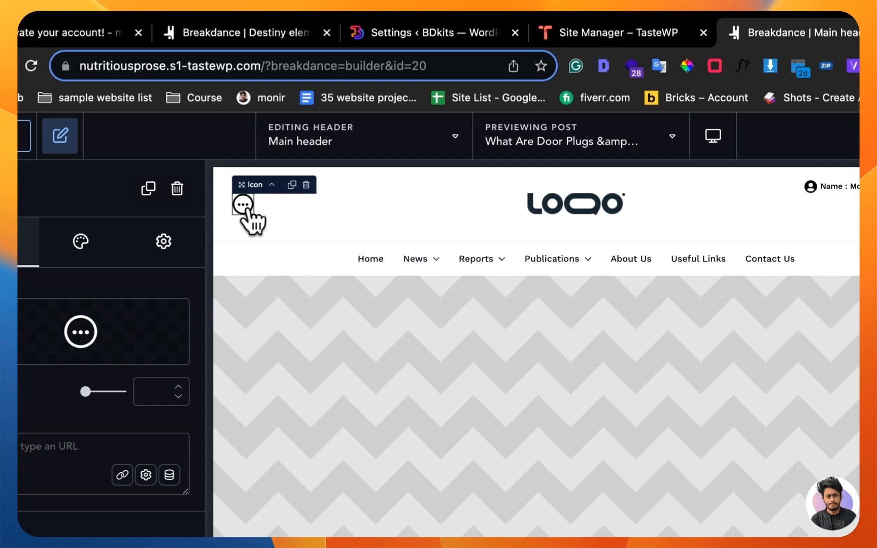
{"action": "left_click", "coordinate": [163, 241]}
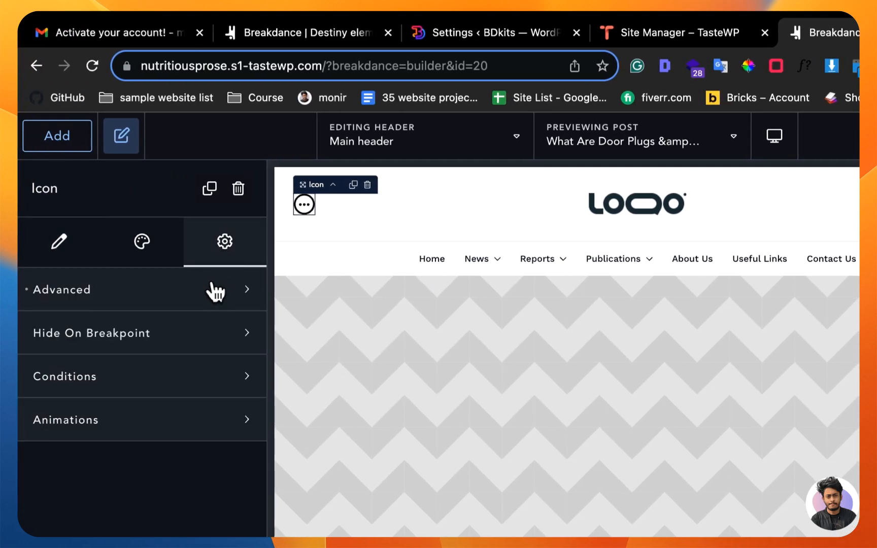
{"action": "left_click", "coordinate": [216, 292]}
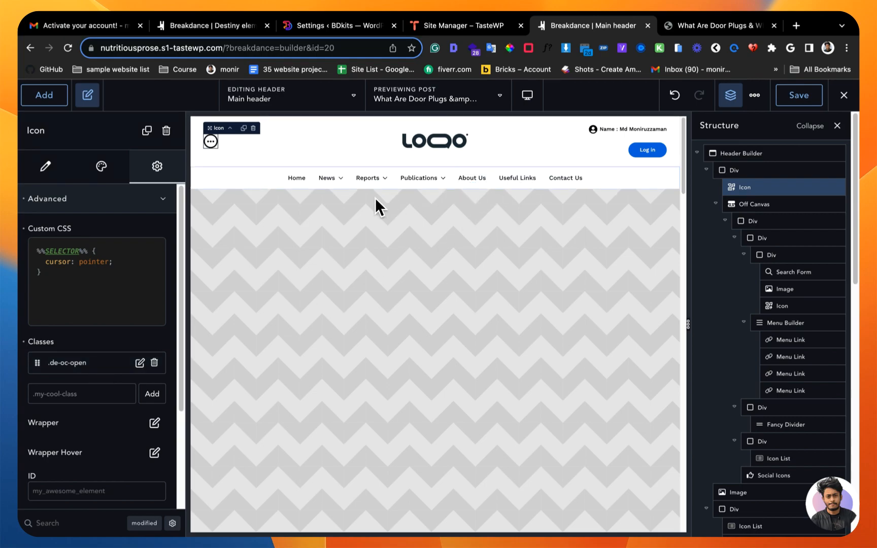
Step: Preview the News and Publications custom dropdowns in the header menu
{"action": "left_click", "coordinate": [325, 178]}
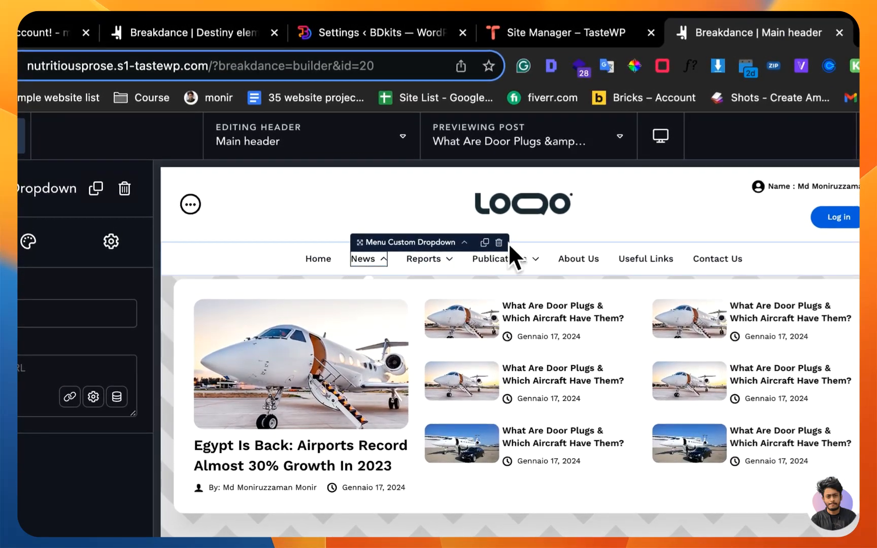
{"action": "left_click", "coordinate": [528, 268]}
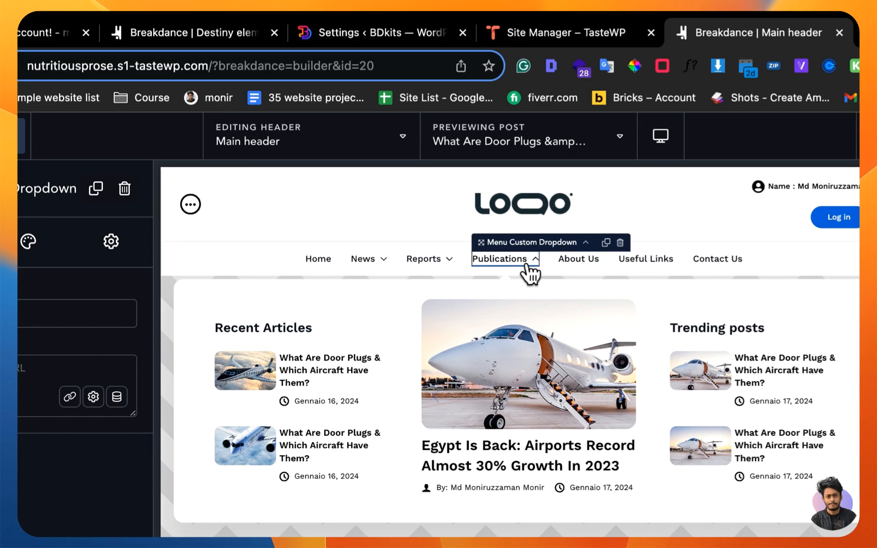